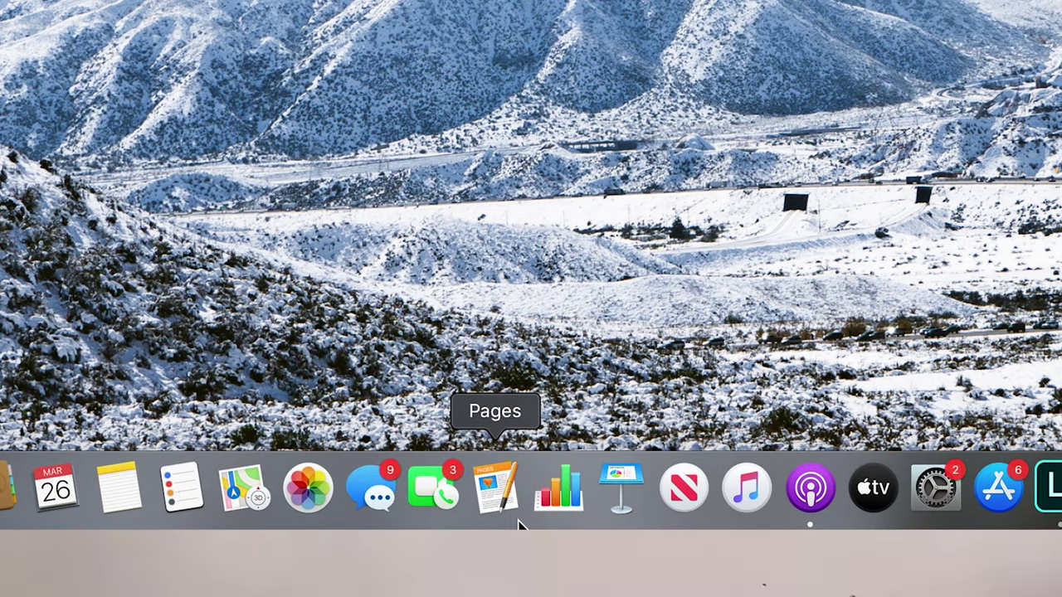
Create a blank document in Pages and enter the title "HOW TO BUILD A TECH PACK".
left_click(514, 521)
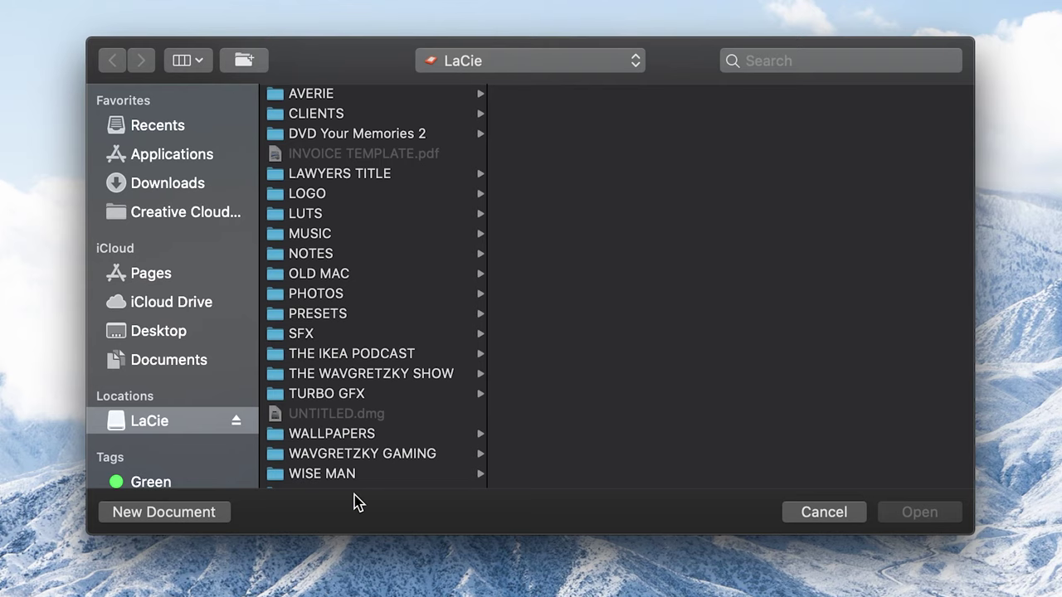
left_click(203, 513)
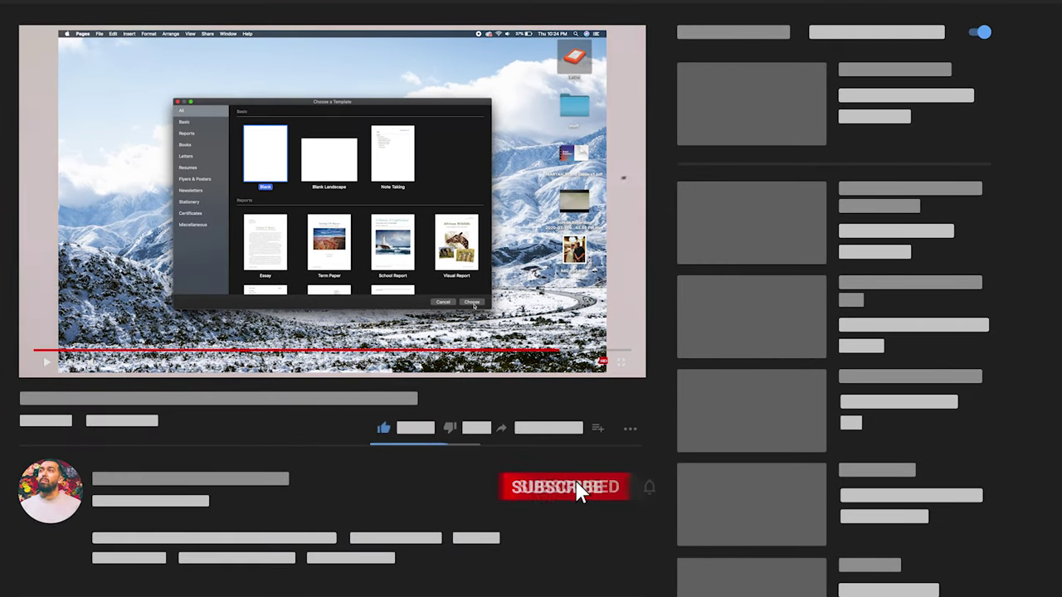
double_click(289, 186)
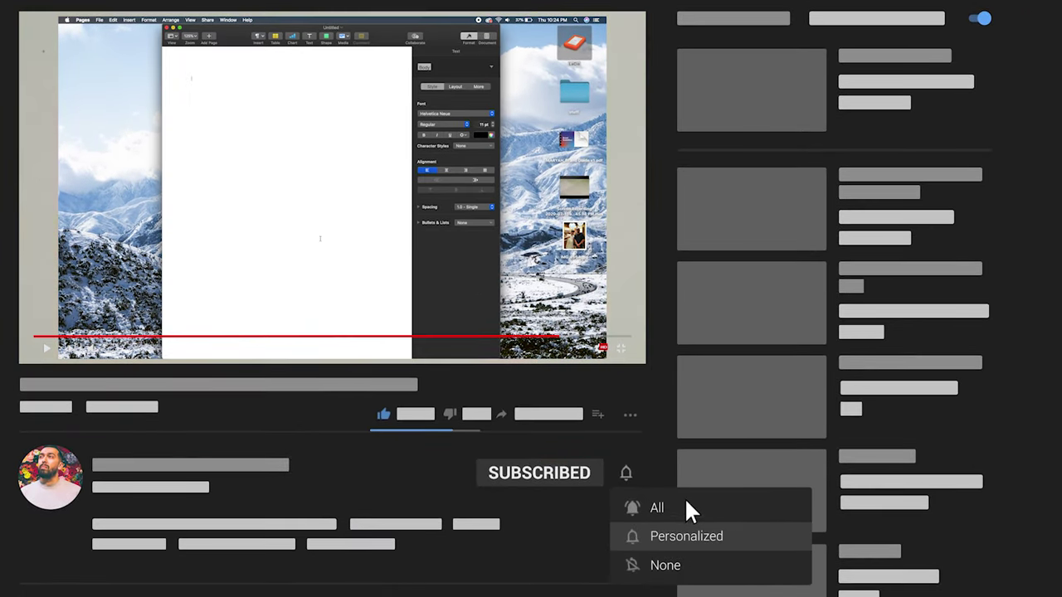
type("HOW TO BUILD A TECH PACK")
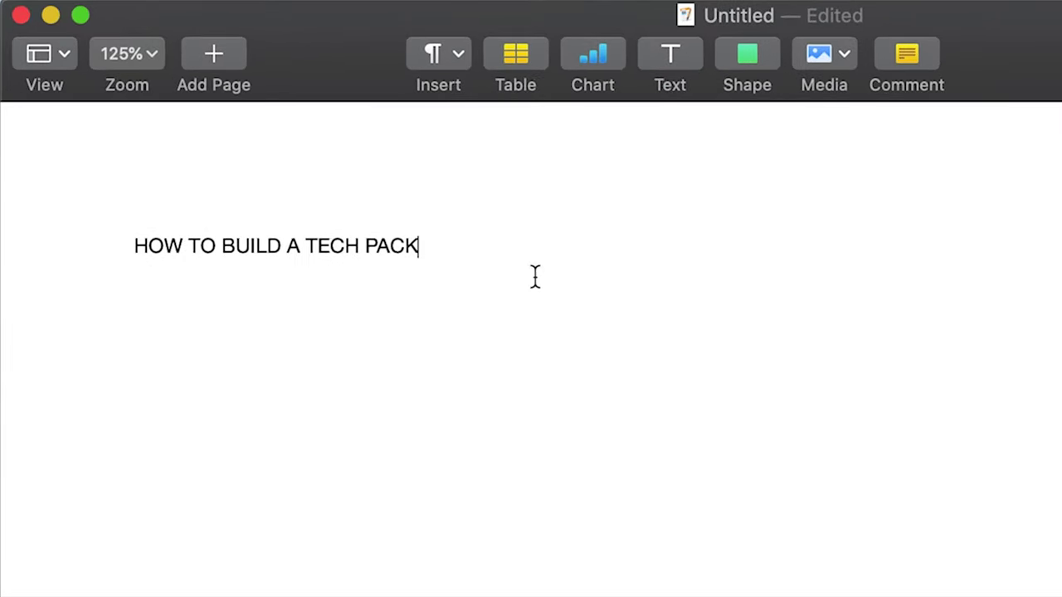
Make the title line "HOW TO BUILD A TECH PACK" bold.
left_click_drag(536, 277, 135, 217)
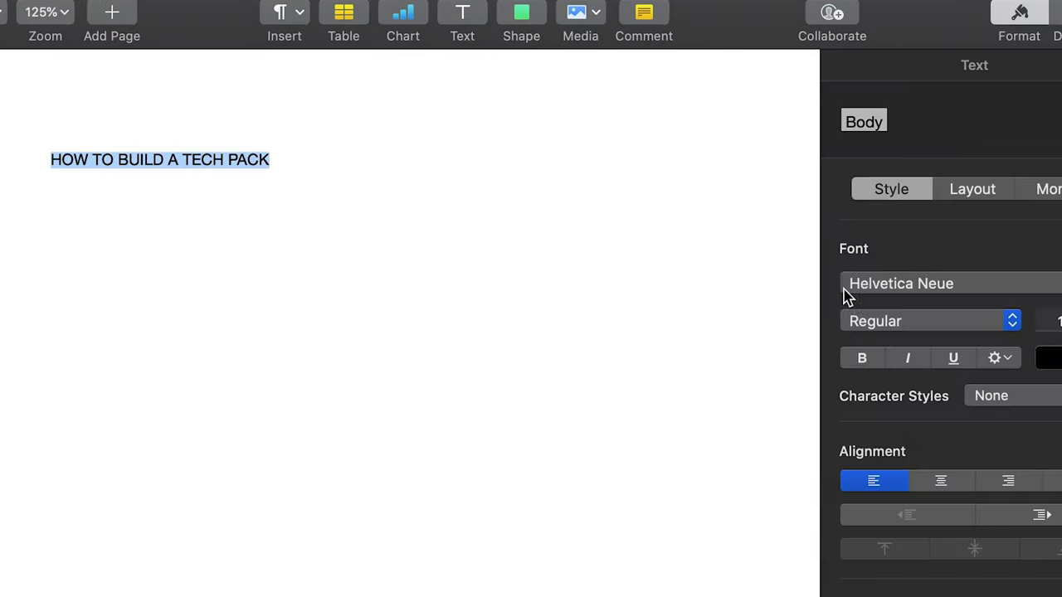
left_click(862, 357)
left_click(652, 308)
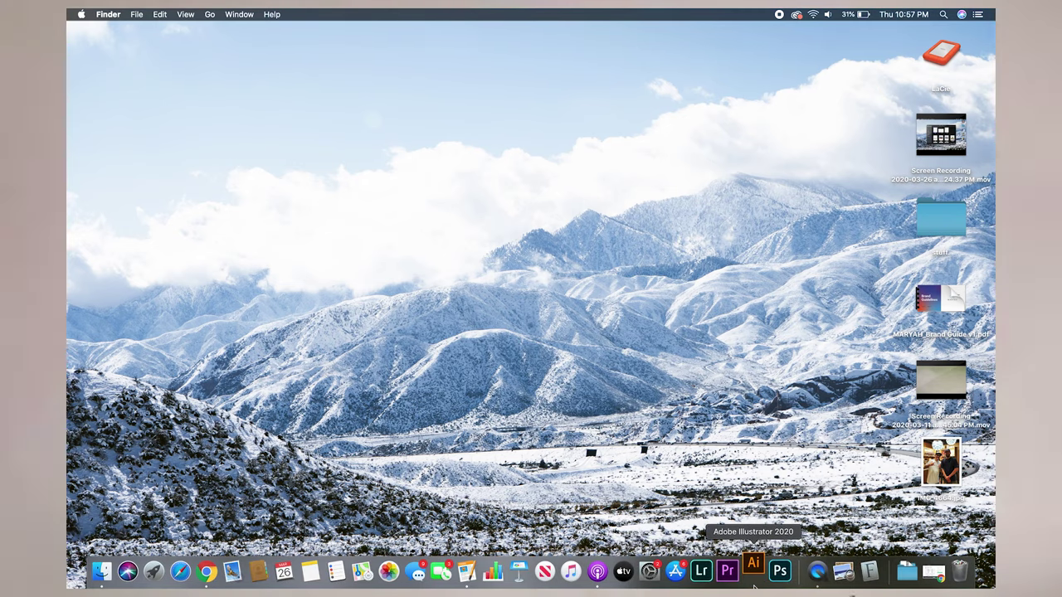
Switch to Adobe Illustrator 2020 and set up a new landscape document named TECH PACK, 11 in wide by 8.5 in high.
left_click(753, 580)
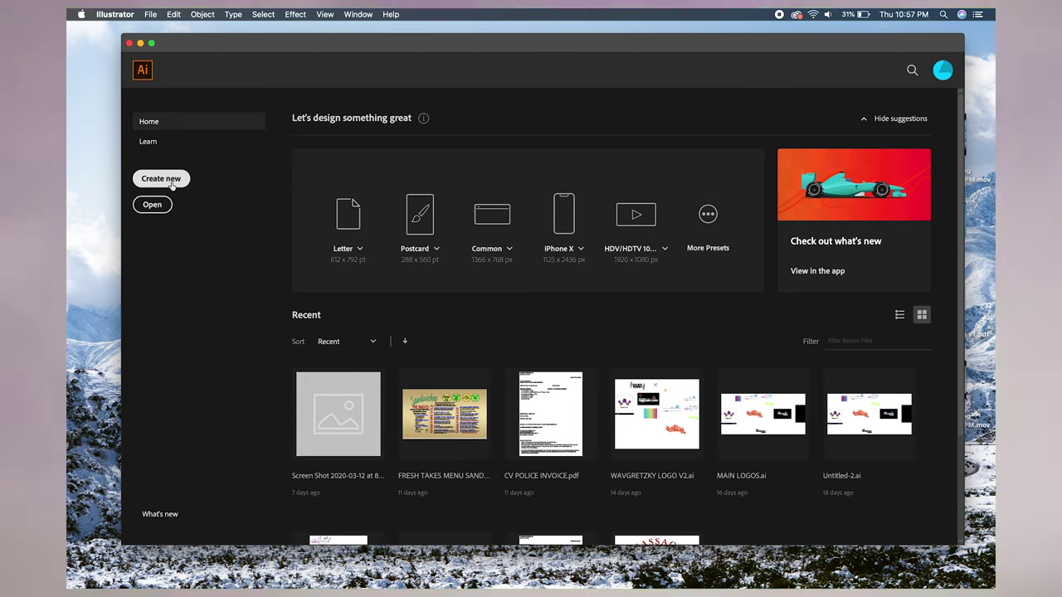
left_click(159, 179)
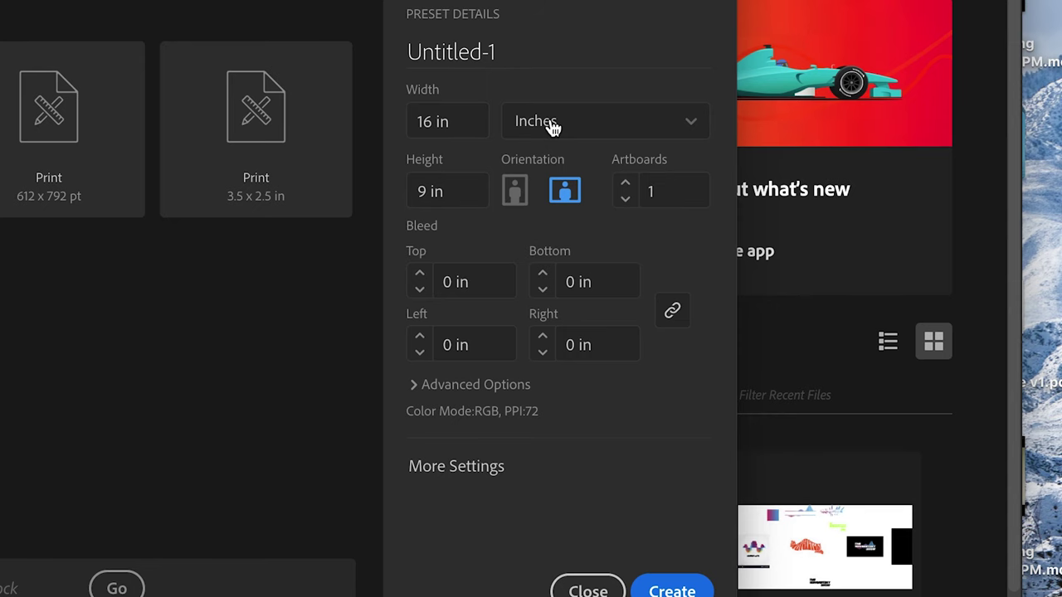
left_click(734, 208)
left_click(480, 95)
left_click(456, 192)
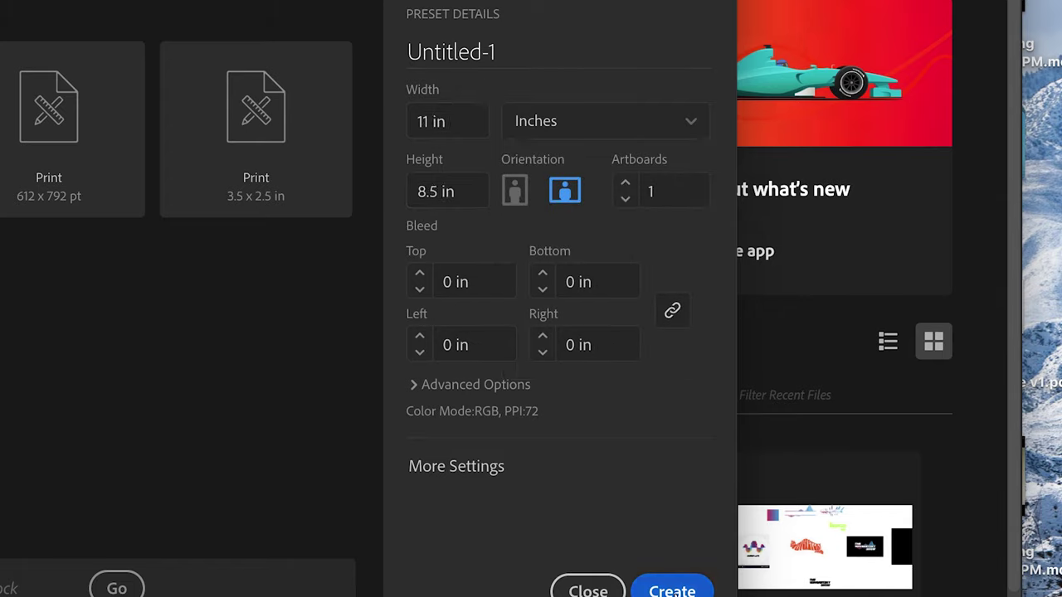
left_click(489, 48)
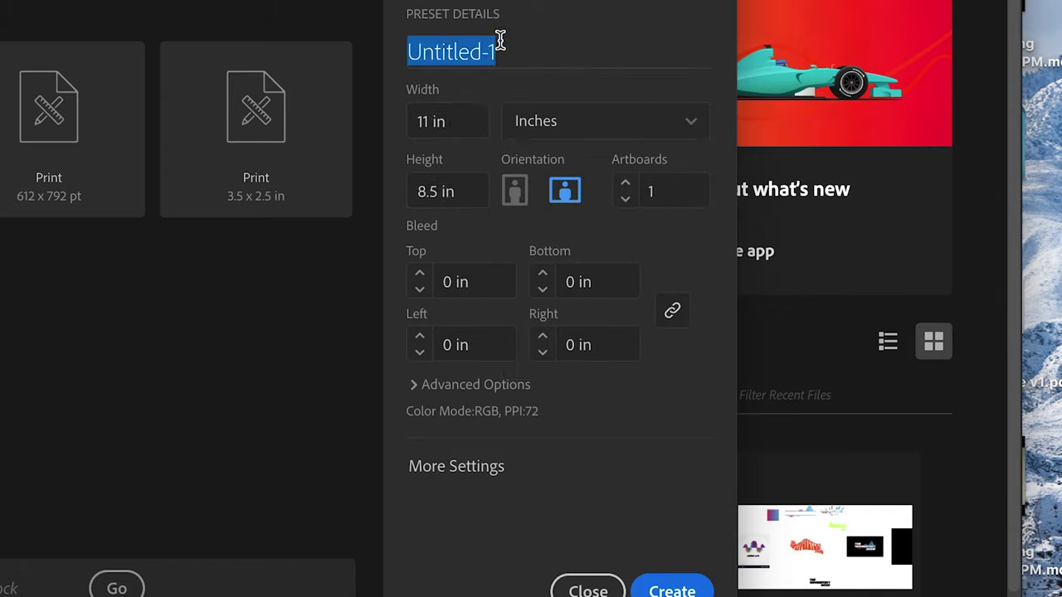
Create the document with CMYK Color mode, High (300 ppi) raster effects and Default preview mode.
left_click(464, 384)
scroll(531, 389, "down", 2)
left_click(603, 340)
left_click(548, 418)
left_click(621, 408)
left_click(635, 445)
left_click(634, 476)
left_click(627, 379)
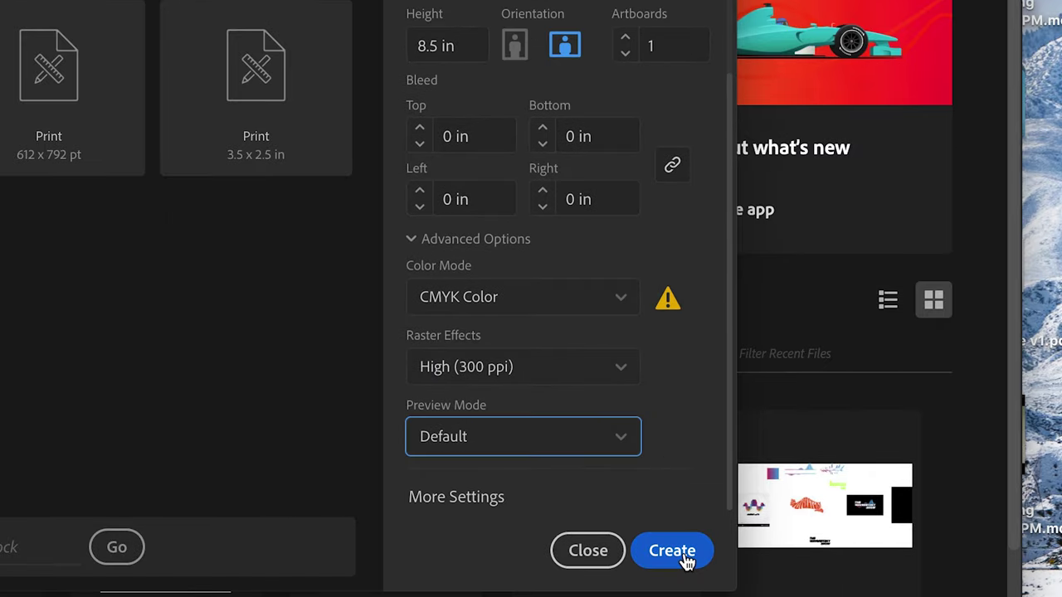
left_click(684, 554)
Draw a rectangle that covers the whole artboard from corner to corner.
left_click(14, 148)
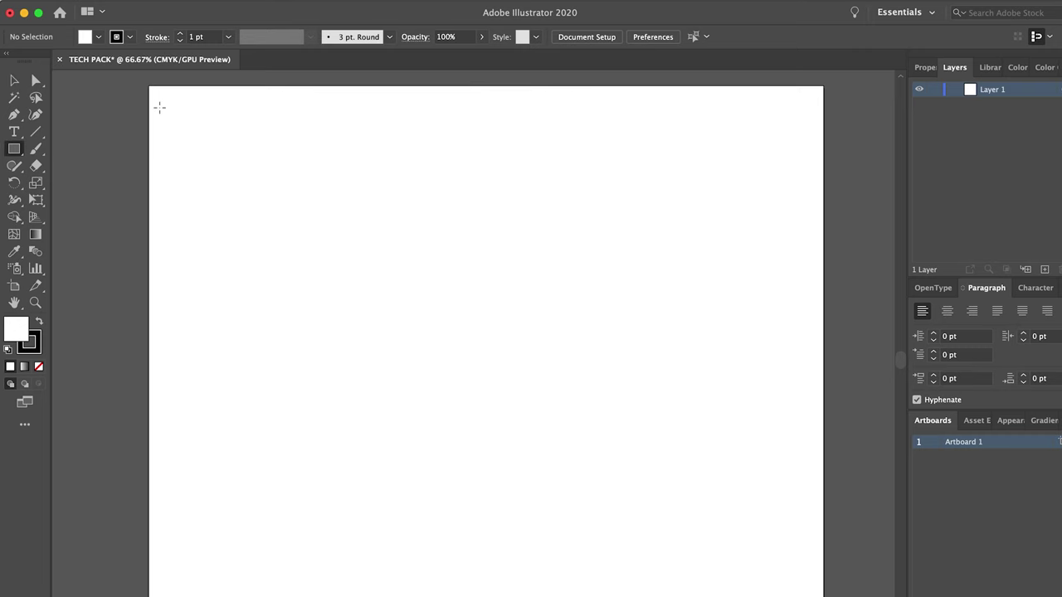
mouse_move(149, 86)
left_mouse_down()
mouse_move(750, 545)
mouse_move(822, 313)
left_mouse_up()
scroll(818, 457, "up", 3)
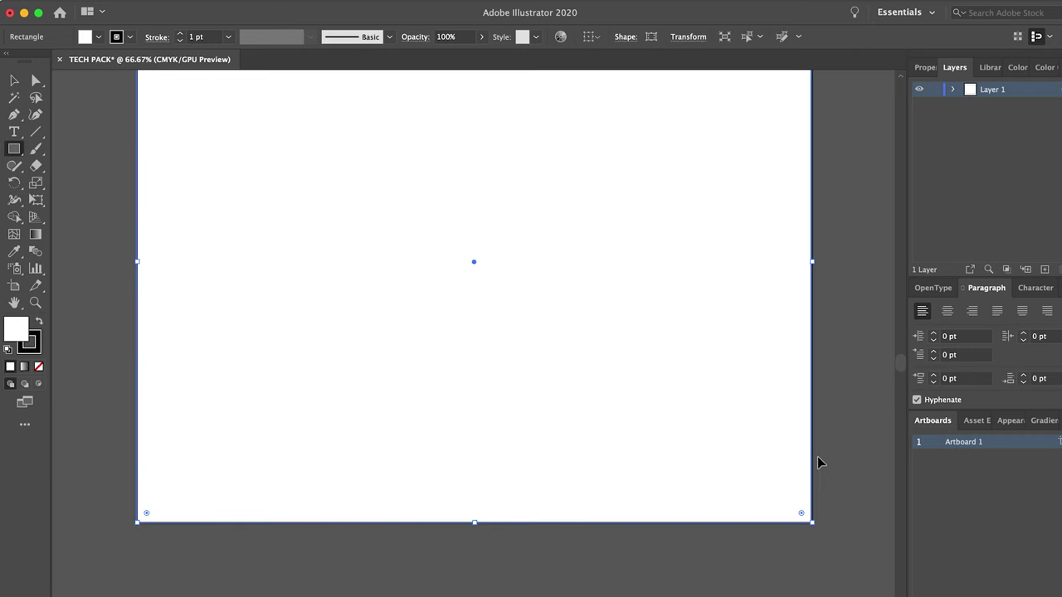
key("super+y")
scroll(818, 462, "up", 3)
Scale the rectangle inward about its centre to leave an even margin inside the artboard edges.
left_click(14, 81)
left_click(304, 221)
key("super+minus")
key("super+y")
key("super+a")
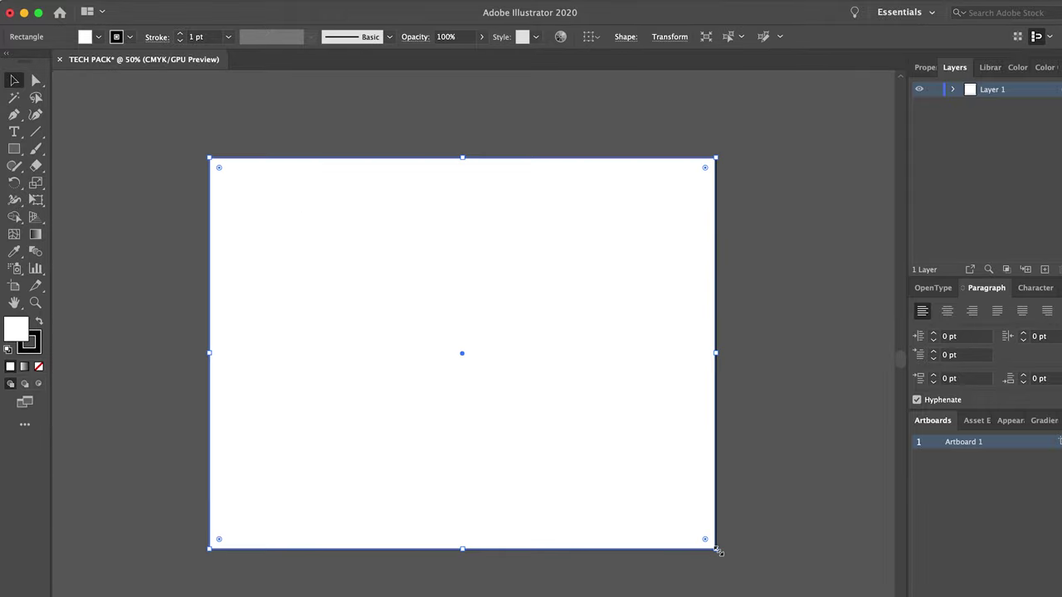
left_click_drag(717, 549, 698, 536)
Change the inset rectangle's stroke color to red.
double_click(30, 348)
mouse_move(748, 235)
left_mouse_down()
mouse_move(706, 260)
mouse_move(739, 244)
left_mouse_up()
left_click(887, 258)
left_click(806, 181)
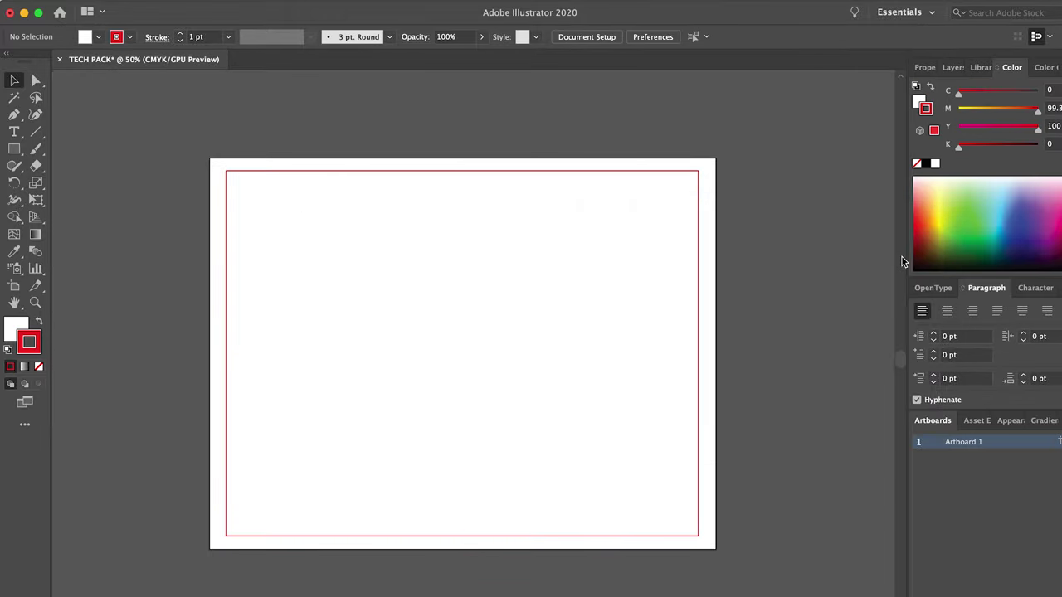
Turn the inset border rectangle's stroke into a dashed line.
left_click(157, 36)
left_click(237, 196)
left_click(157, 36)
left_click(7, 136)
left_click(175, 145)
Open the existing logo file WAVGRETZKY LOGO V2.ai.
left_click(42, 0)
mouse_move(83, 34)
left_click(270, 170)
Copy the multicolored "THE WAVGRETZKY SHOW" waveform logo into the TECH PACK document beside the artboard.
scroll(277, 173, "down", 5)
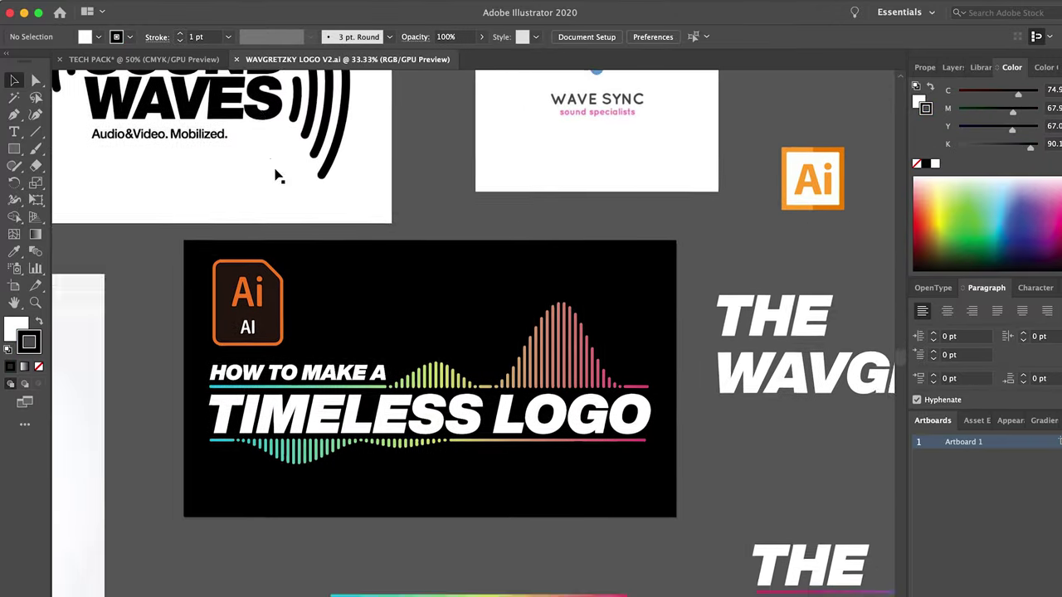
scroll(384, 376, "right", 5)
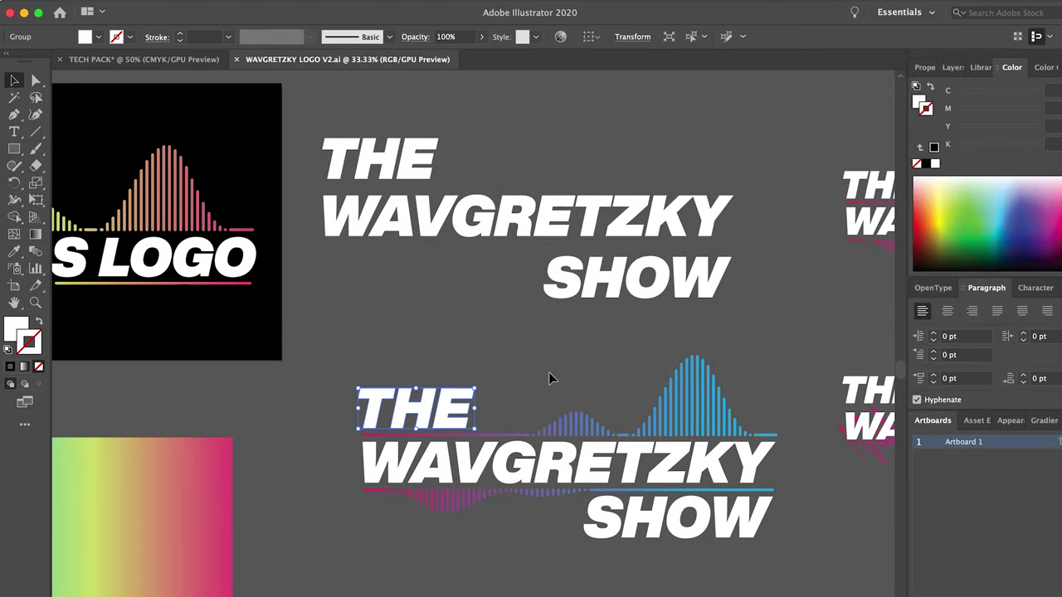
key("super+minus")
left_click_drag(530, 372, 851, 413)
scroll(851, 413, "right", 5)
Try to change the fill color of the pasted logo's white lettering.
left_click(730, 518)
left_click(797, 514)
left_click(740, 451, "shift")
double_click(15, 330)
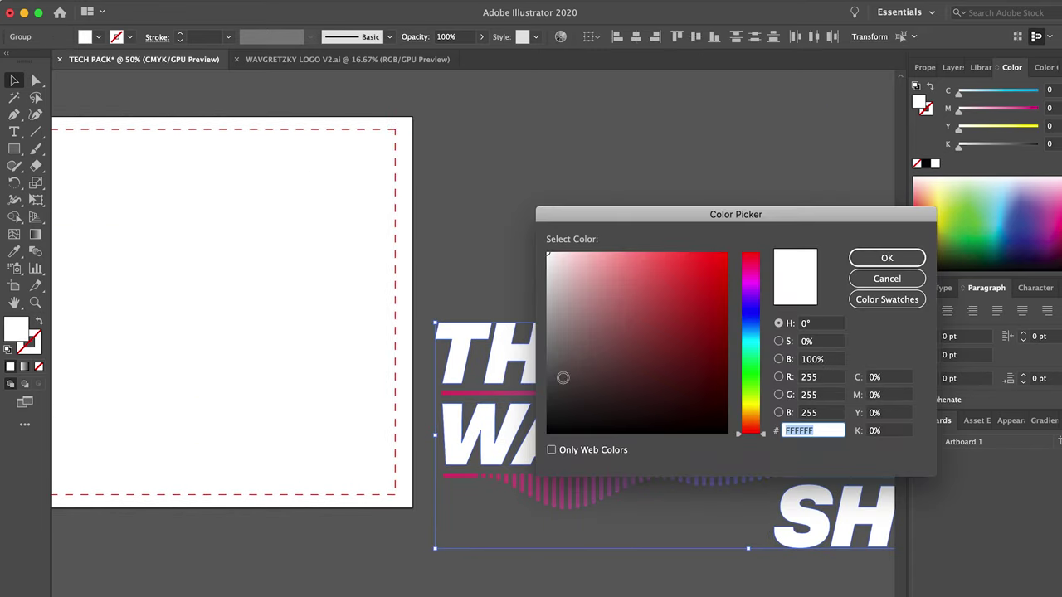
left_click(871, 254)
key("super+minus")
key("super+minus")
key("super+minus")
key("super+z")
key("super+z")
Move the logo above the artboard and draw a black-filled rectangle over it as a background.
left_click_drag(332, 297, 308, 206)
left_click(14, 149)
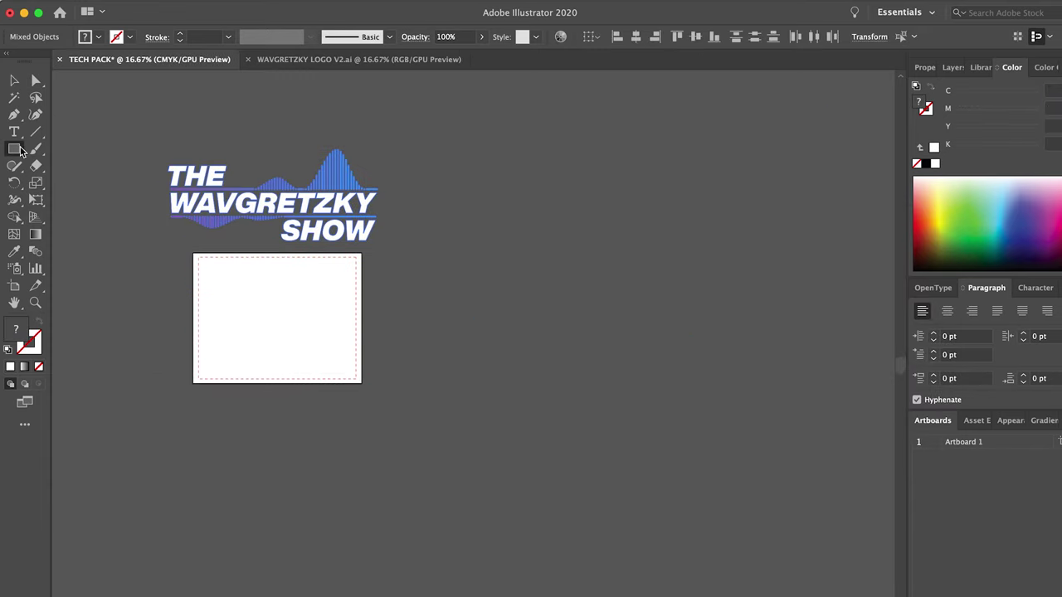
left_click_drag(164, 141, 383, 250)
double_click(16, 329)
left_click(538, 456)
left_click(867, 255)
Place the black rectangle behind the logo in the stacking order and group it with the logo.
left_click(954, 67)
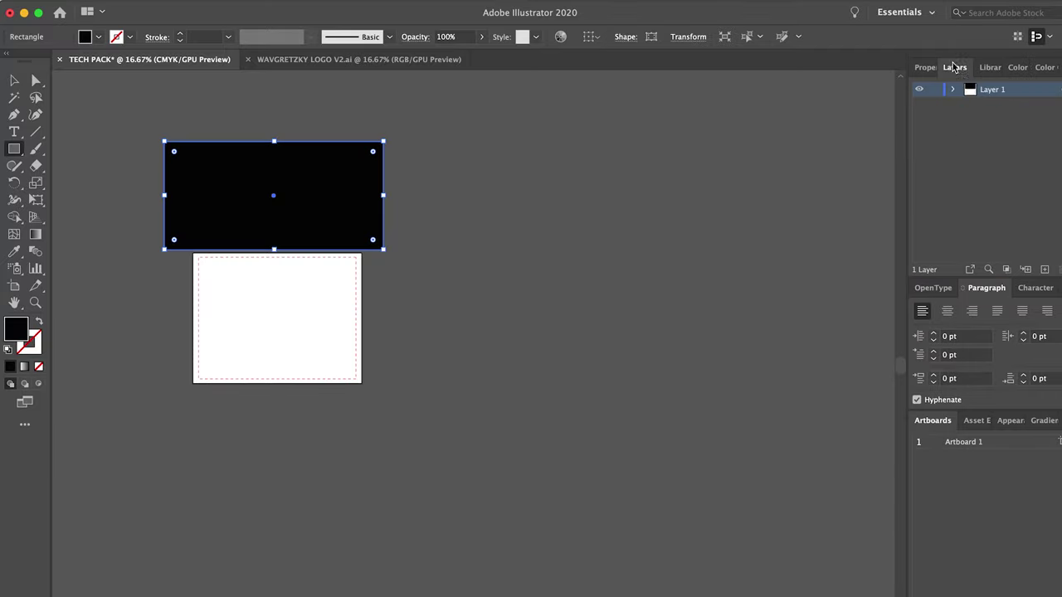
left_click(954, 90)
left_click_drag(1010, 110, 1002, 247)
key("v")
left_click_drag(150, 126, 400, 249)
key("super+g")
Scale the logo and its background down into the artboard's upper-left corner inside the border, and ungroup them.
key("super+plus")
key("super+plus")
left_click_drag(693, 251, 382, 503)
key("super+z")
key("super+plus")
key("super+plus")
left_click_drag(555, 399, 515, 380)
key("super+shift+g")
key("super+shift+a")
Remove the fill from the red dashed border rectangle.
left_click(465, 355)
left_click(408, 307)
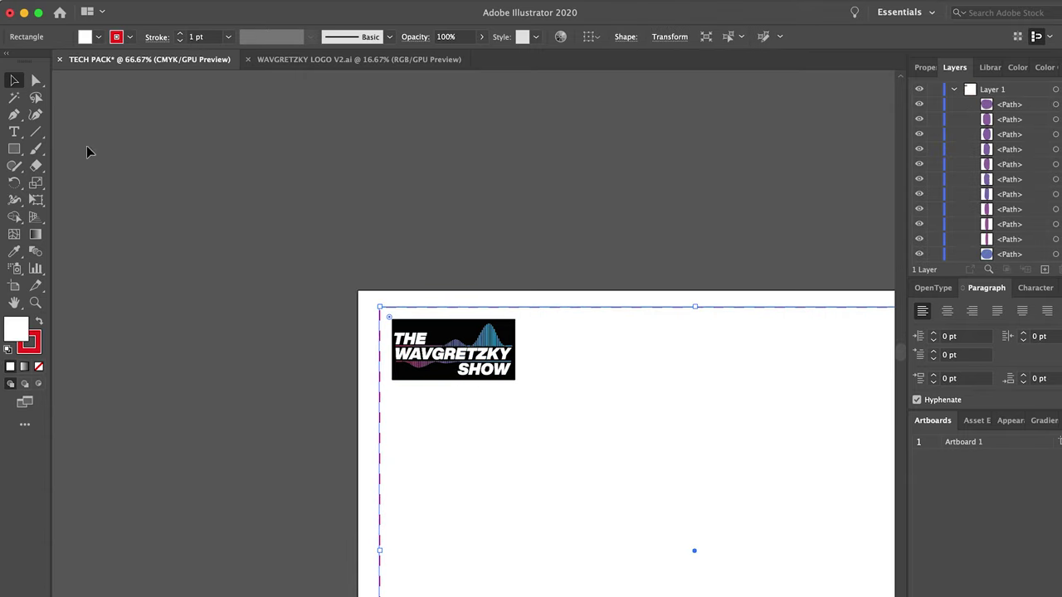
left_click(87, 37)
left_click(10, 57)
Group the logo artwork without its black background and scale it down slightly within that background.
left_click_drag(615, 441, 394, 327)
left_click(432, 330, "shift")
key("super+g")
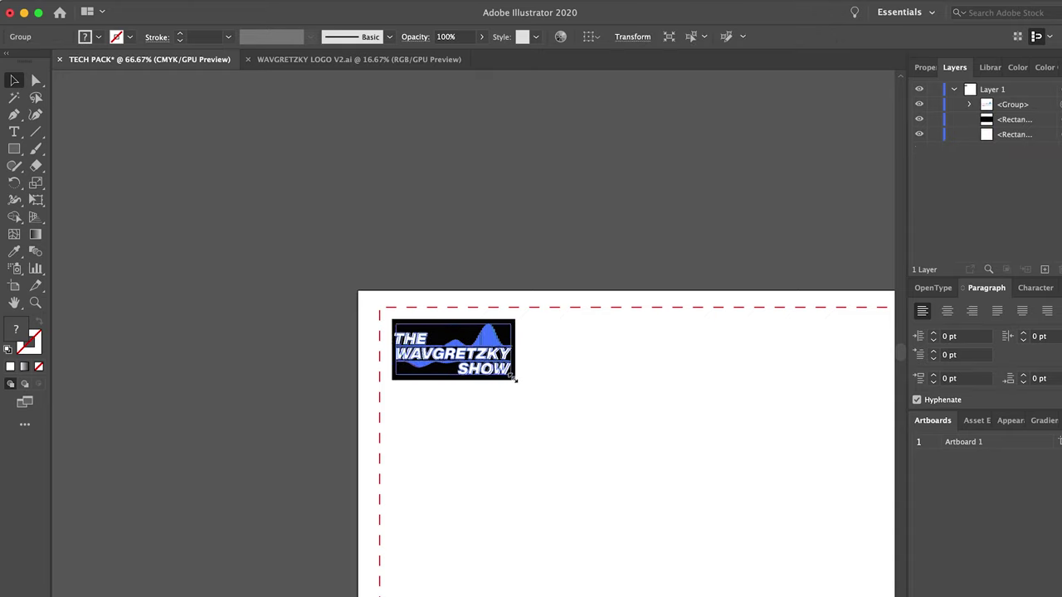
left_click_drag(512, 377, 497, 369)
left_click(523, 435)
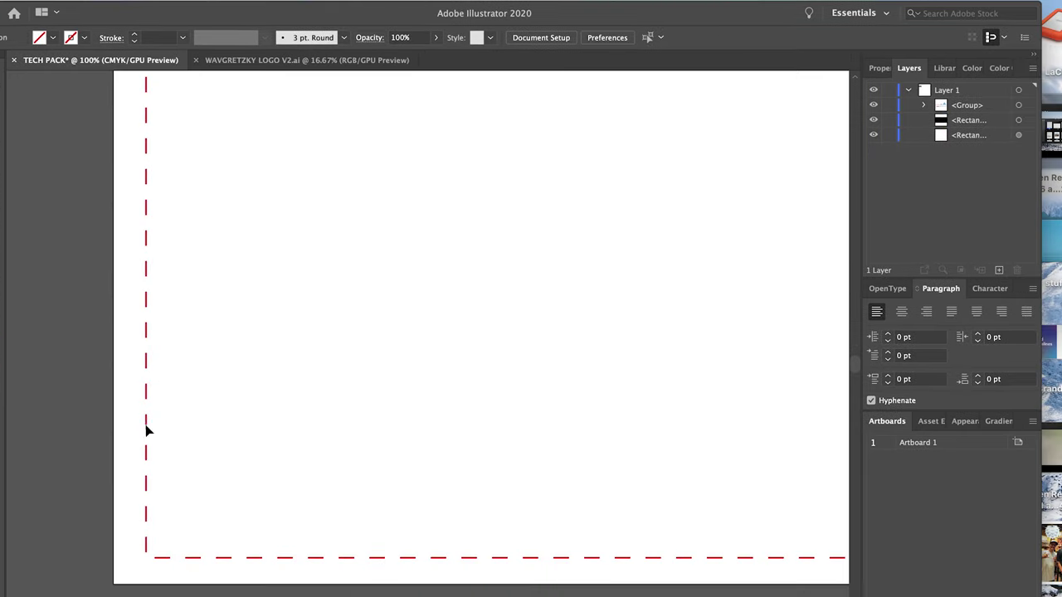
Add a red dashed rounded square near the artboard's lower-left corner and paste the label text from Hang Tag.ai beside it.
left_click(173, 394)
left_click(319, 527)
left_click(479, 373)
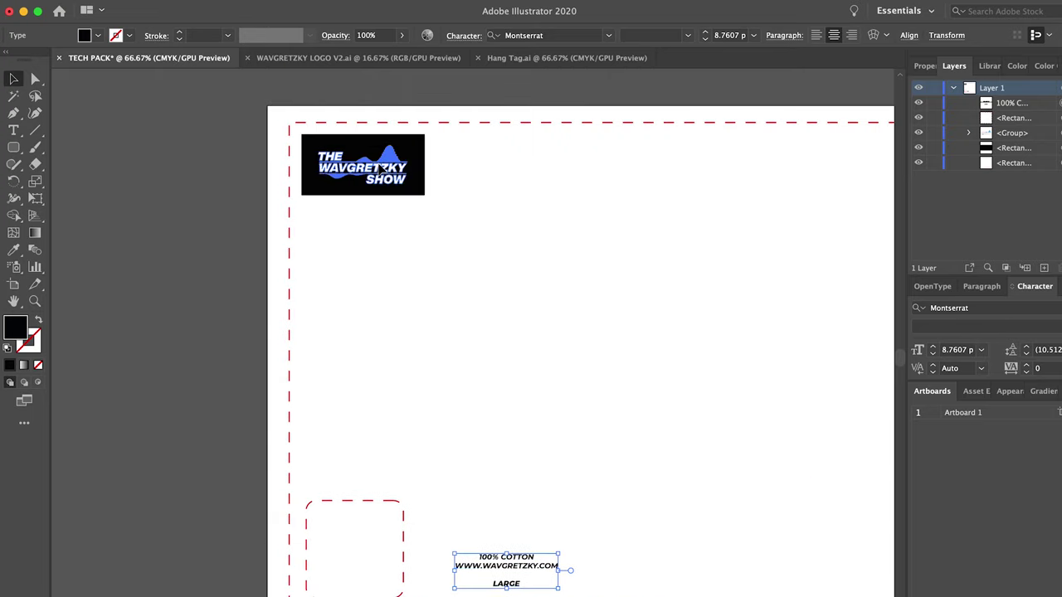
Place a copy of the logo above the "100% COTTON" text, matched to the text's width.
left_click_drag(382, 169, 506, 521)
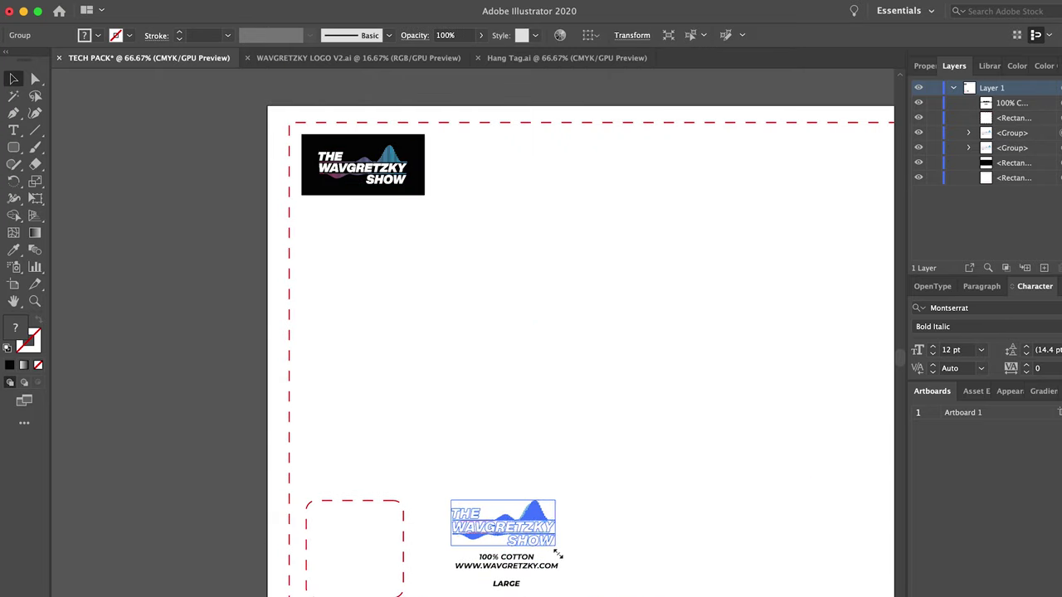
left_click(617, 547)
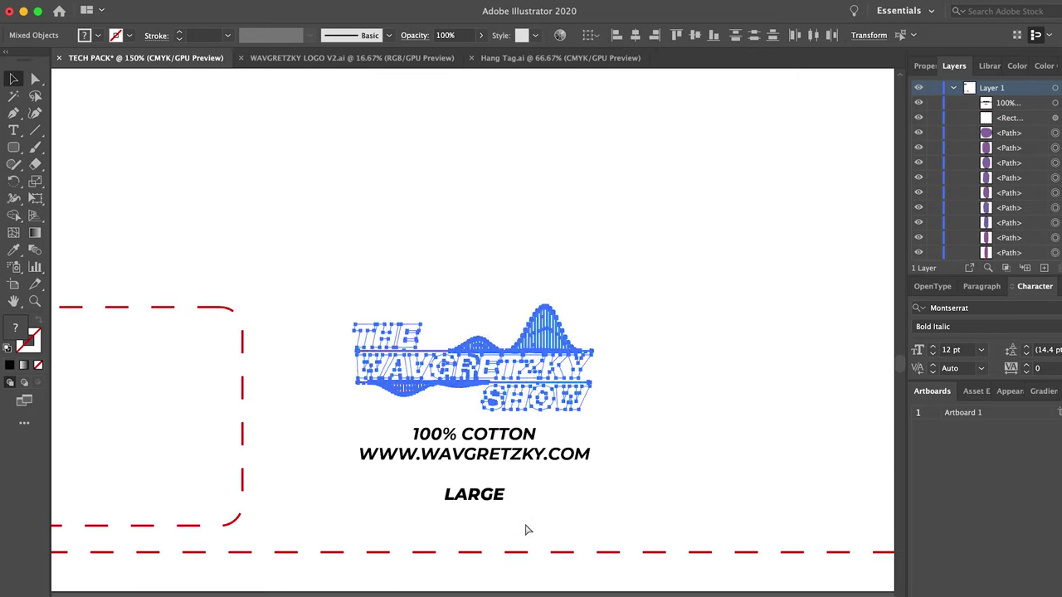
left_click(526, 524)
Change the copied logo's white lettering to black.
left_click(391, 330)
double_click(15, 329)
left_click_drag(659, 368, 592, 429)
left_click(931, 254)
Group the copied logo with the label text, then scale and position the group inside the rounded square.
left_click_drag(300, 244, 618, 521)
key("super+g")
scroll(618, 526, "left", 2)
left_click_drag(683, 289, 592, 360)
left_click_drag(554, 406, 258, 384)
left_click_drag(296, 469, 312, 478)
Align the rounded square's dashed stroke to the outside, keeping mitered corners.
left_click(107, 310)
left_click(156, 35)
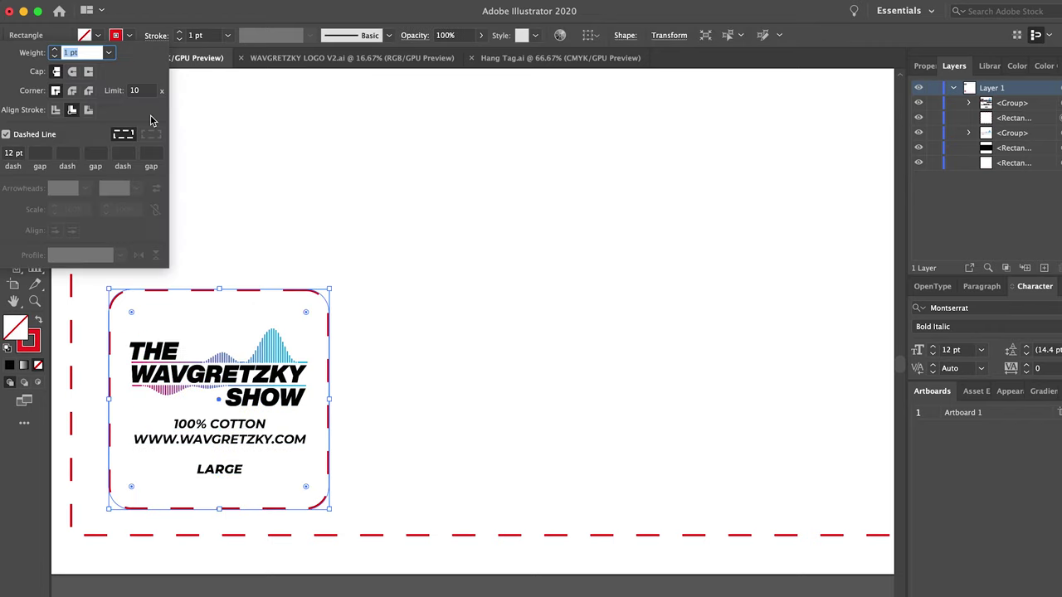
left_click(73, 92)
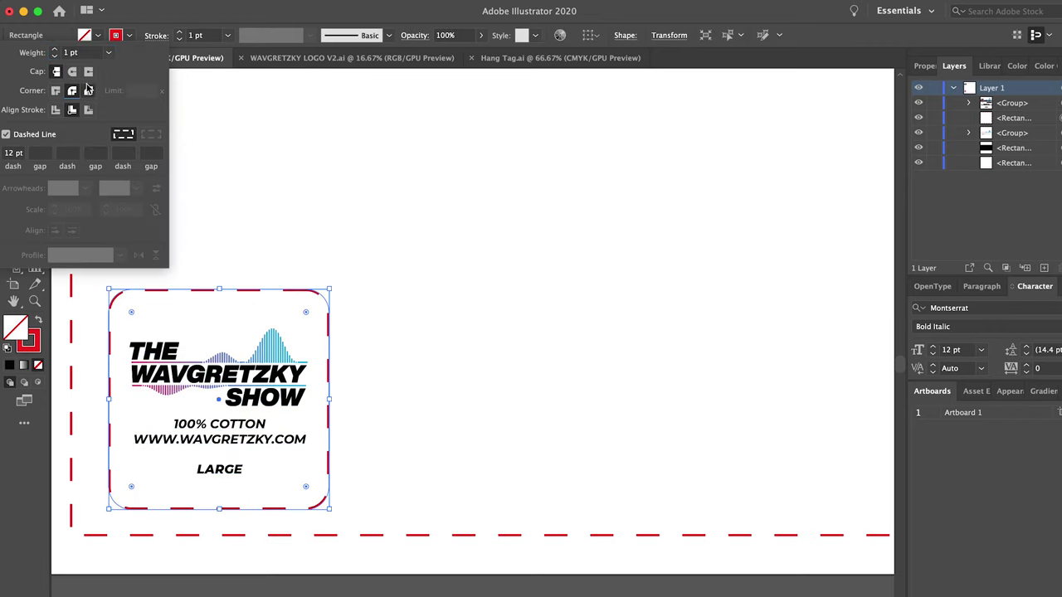
left_click(88, 109)
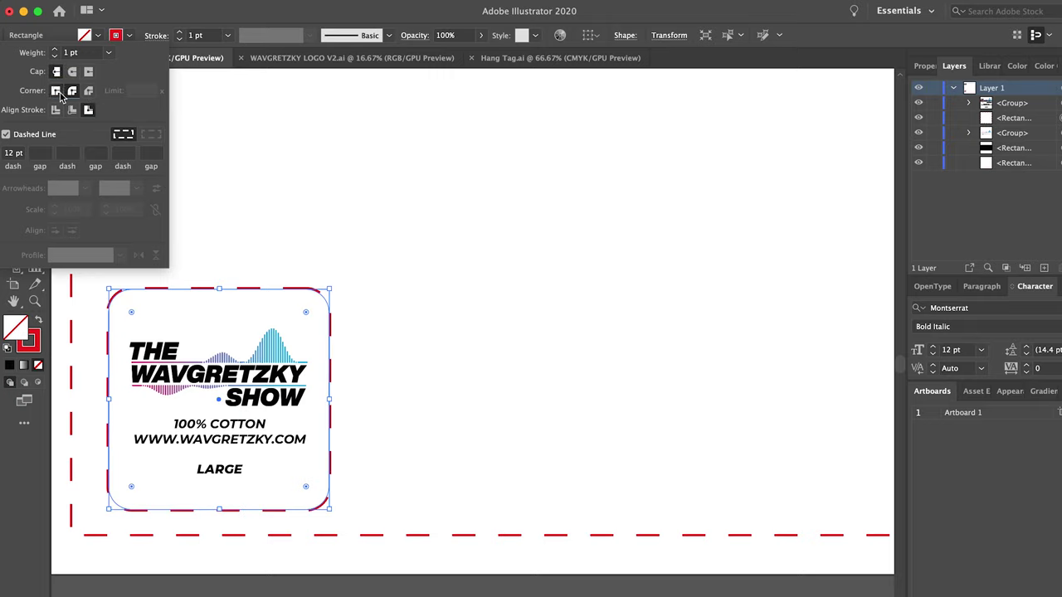
left_click(55, 90)
left_click(12, 154)
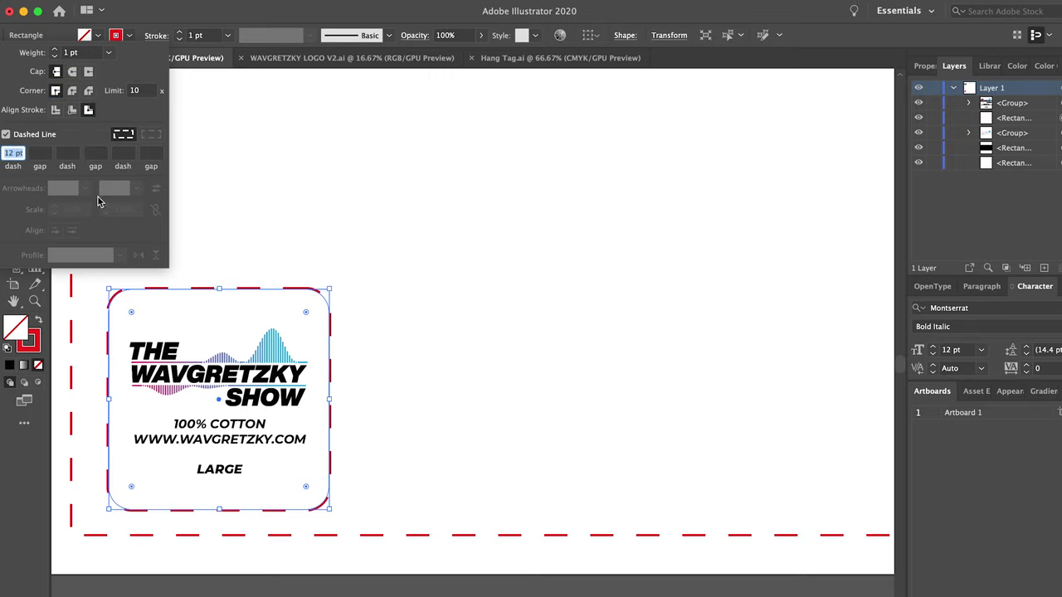
left_click(217, 268)
Reduce the tag outline's corner radius until its corners are square.
left_click(13, 147)
left_click(34, 79)
left_click_drag(307, 312, 326, 295)
left_click(370, 259)
left_click(329, 299)
left_click(156, 35)
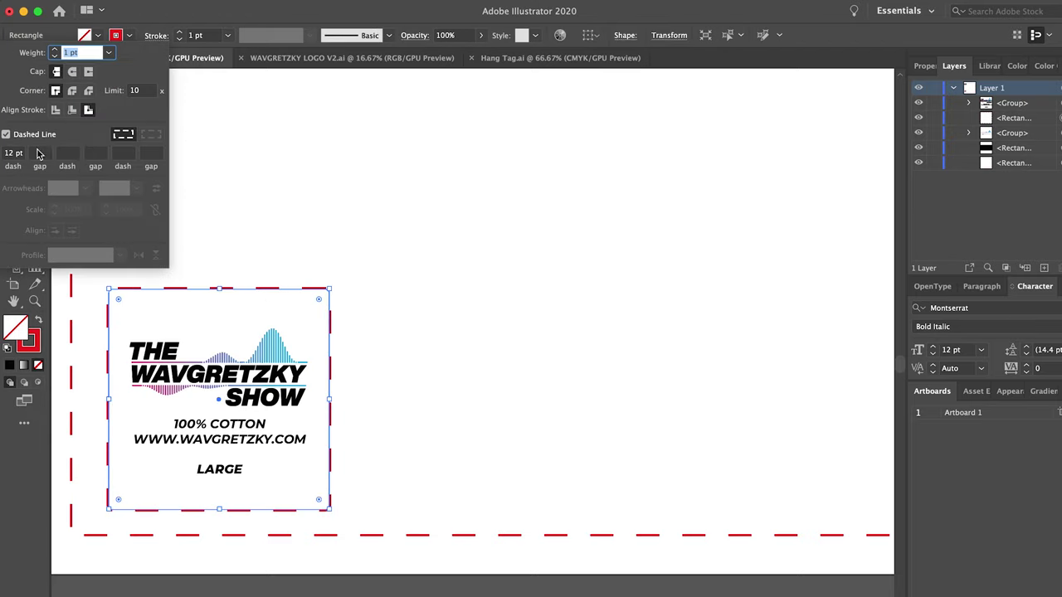
left_click(308, 230)
left_click(330, 294)
Add the text label "HANG TAG" and position it centred just above the tag outline.
key("t")
left_click(150, 238)
type("HANG TAG")
left_click(14, 78)
left_click_drag(247, 229, 258, 267)
left_click(314, 236)
key("super+minus")
key("super+minus")
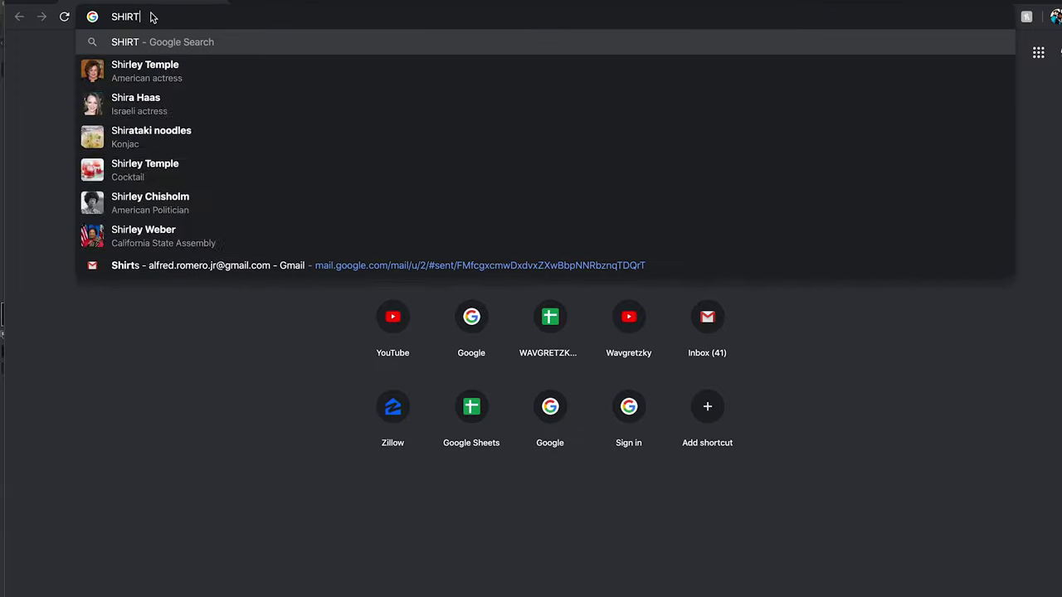
Search Google Images in Chrome for "SHIRT TEMPLATE" and browse the results.
type("TEMPLATE")
key("Return")
left_click(166, 92)
scroll(323, 239, "down", 3)
scroll(322, 239, "down", 10)
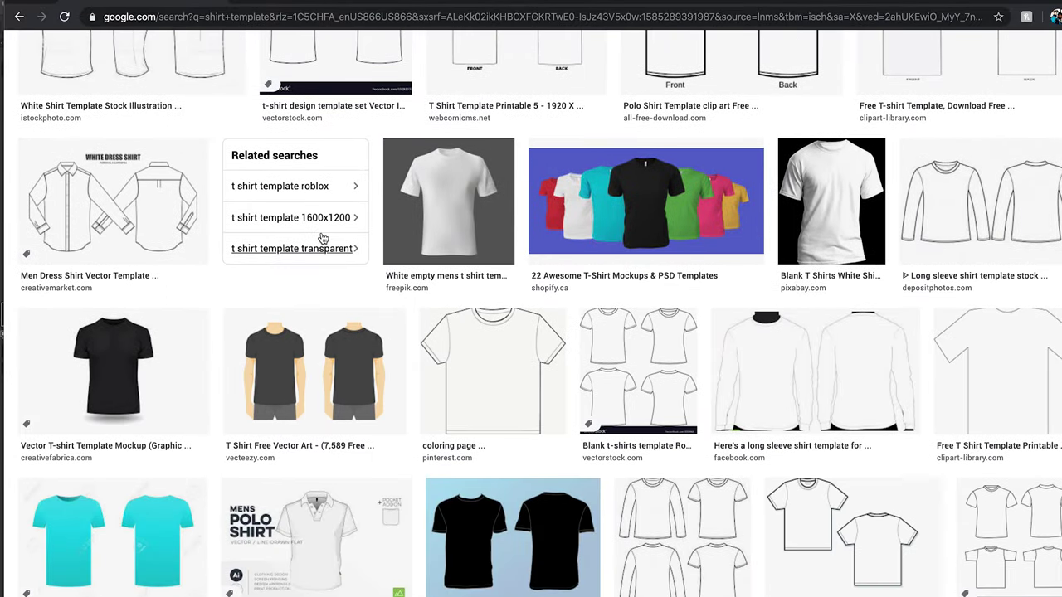
Preview the outline T-shirt template with front and back views and related front-and-back shirt images.
scroll(323, 238, "up", 1)
left_click(835, 579)
scroll(507, 335, "down", 3)
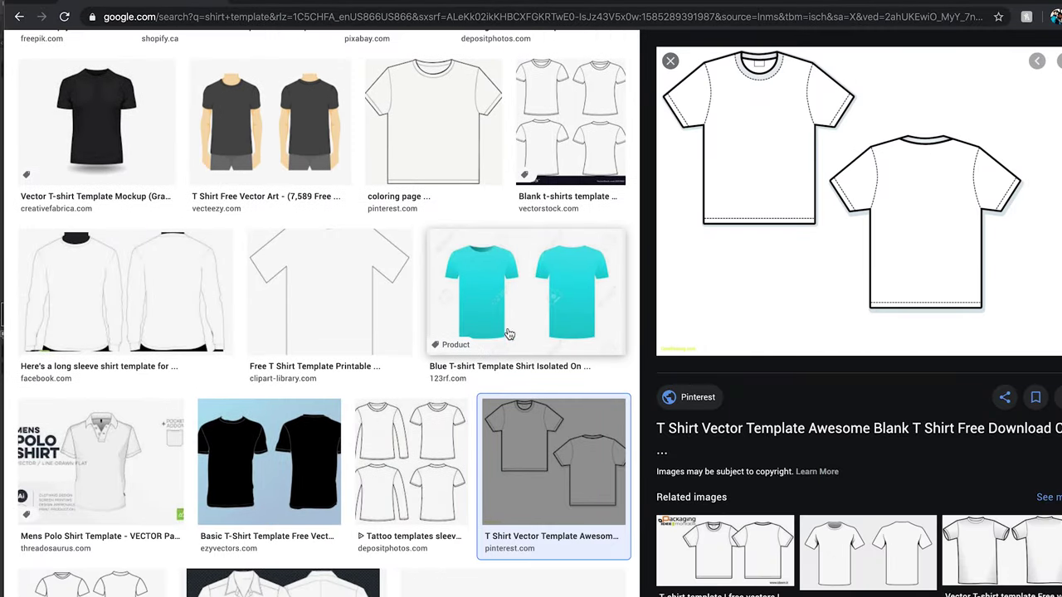
left_click(957, 574)
left_click(858, 489)
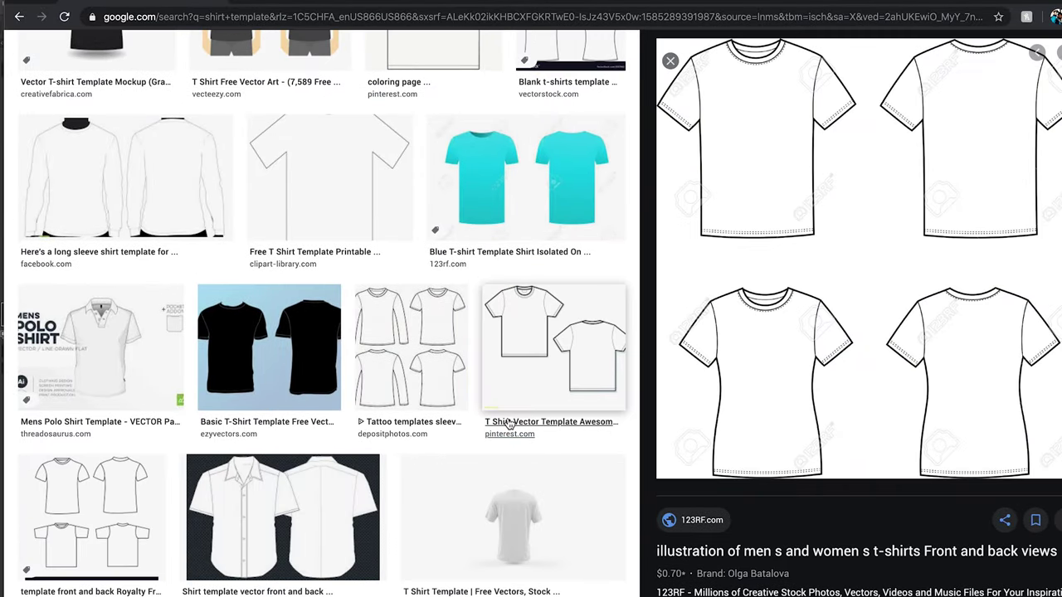
Preview the "T-shirt Template 7" image with front and back views and bring it into the Illustrator tech pack beside the artboard.
scroll(486, 348, "down", 2)
left_click(570, 466)
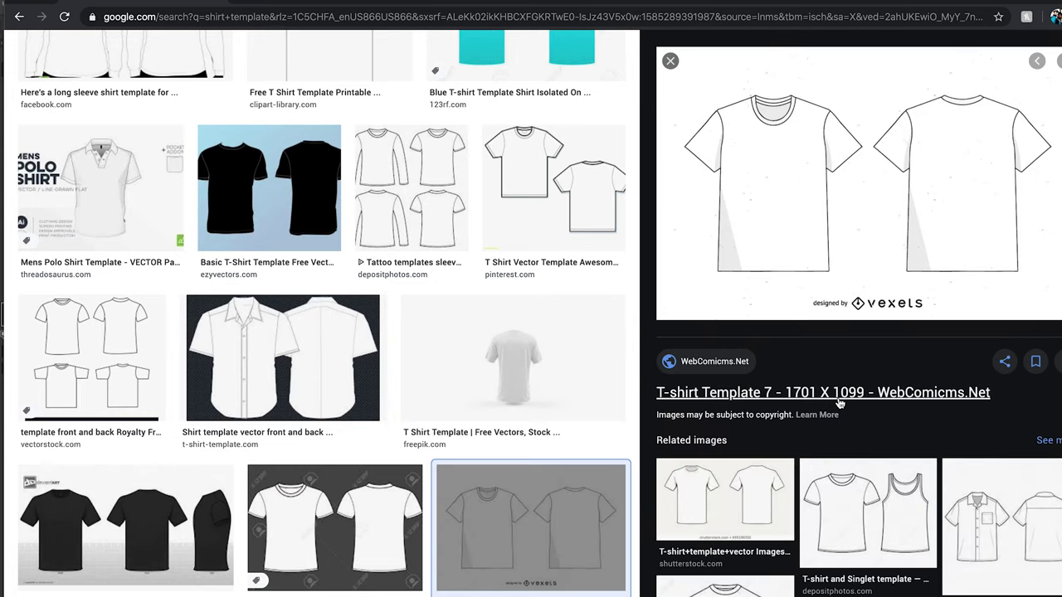
scroll(750, 523, "down", 2)
left_click_drag(647, 3, 523, 451)
mouse_move(664, 552)
left_mouse_down()
mouse_move(454, 287)
mouse_move(573, 286)
left_mouse_up()
key("super+minus")
key("super+minus")
key("super+minus")
key("super+minus")
key("super+plus")
left_click(349, 26)
left_click(413, 202)
key("super+z")
Image-trace the shirt template with the Black and White Logo preset and expand the tracing into paths.
left_click(349, 27)
left_click(417, 178)
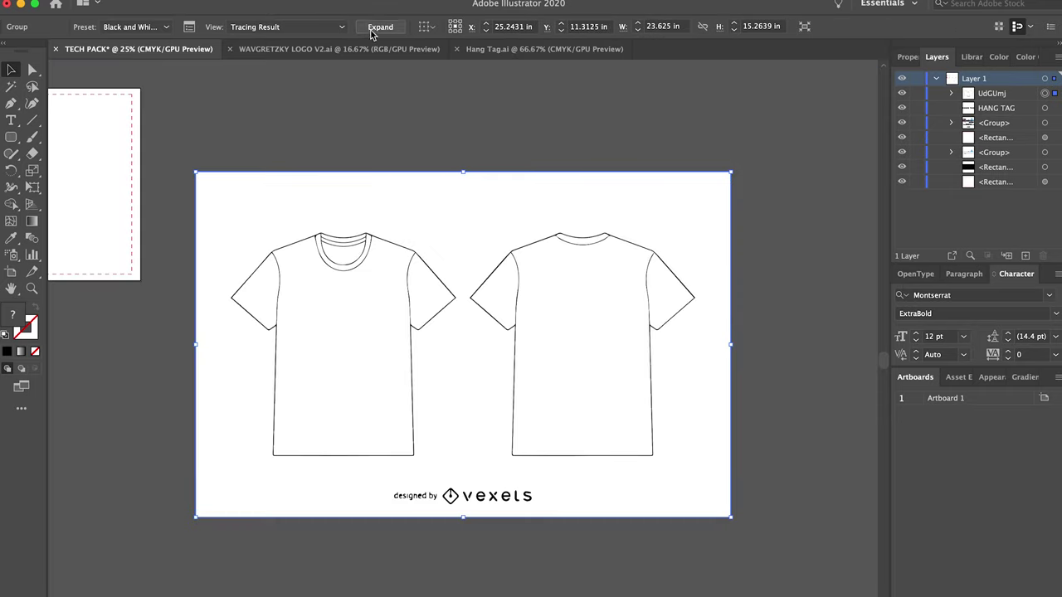
left_click(367, 26)
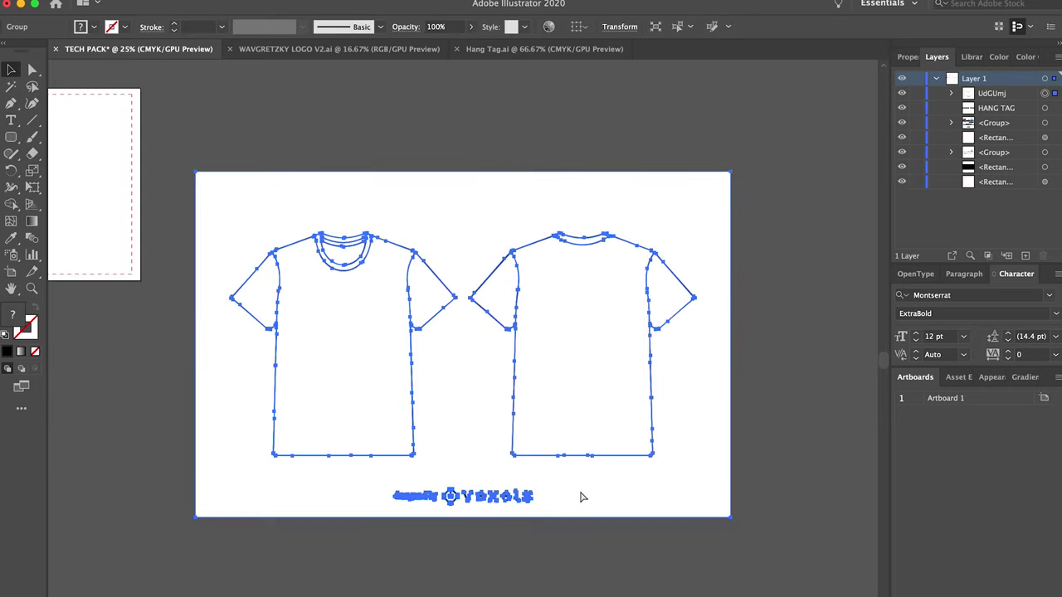
Ungroup the traced template and delete its white background and the "designed by vexels" credit.
left_click(346, 490)
key("super+shift+g")
left_click(530, 535)
left_click(461, 473)
key("Delete")
Select all white fill shapes of the front and back shirts and group them.
left_click(368, 357)
left_click(217, 2)
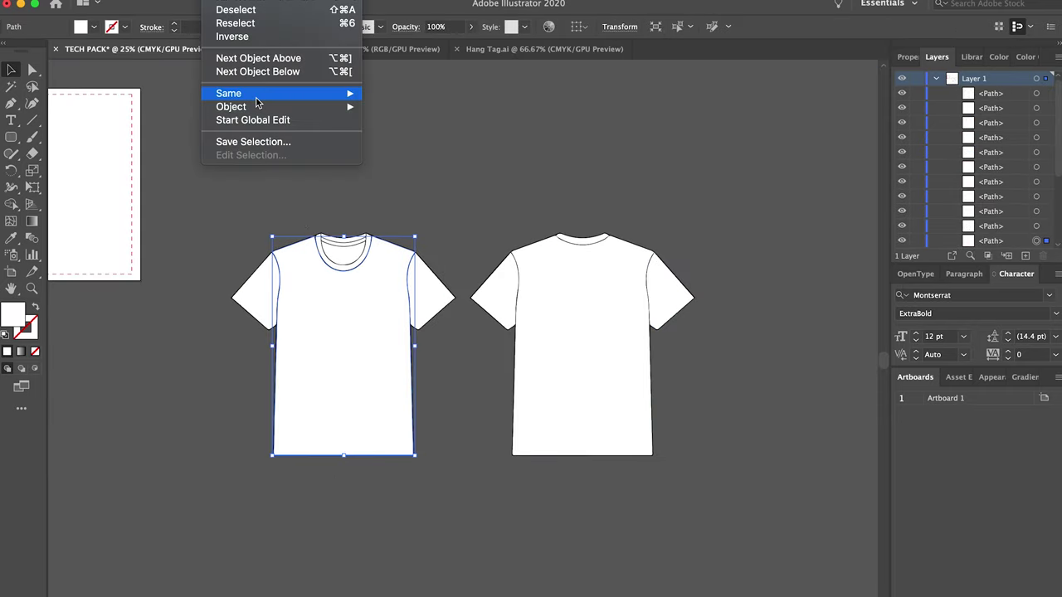
mouse_move(257, 98)
left_click(412, 148)
key("super+g")
Select the black outline paths of both shirts by their matching fill and group them.
key("super+plus")
key("super+plus")
key("super+plus")
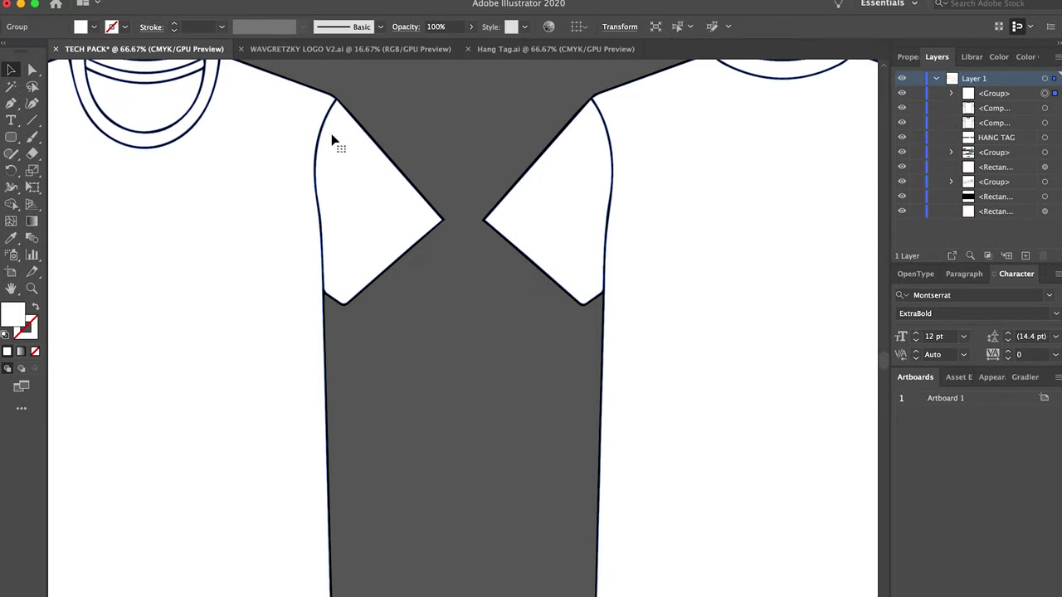
left_click(448, 224)
key("super+plus")
key("super+plus")
key("super+plus")
key("super+plus")
scroll(365, 207, "up", 3)
left_click(277, 185)
key("super+minus")
key("super+minus")
key("super+minus")
key("super+minus")
key("super+minus")
key("super+minus")
scroll(276, 180, "right", 2)
left_click(217, 2)
mouse_move(256, 98)
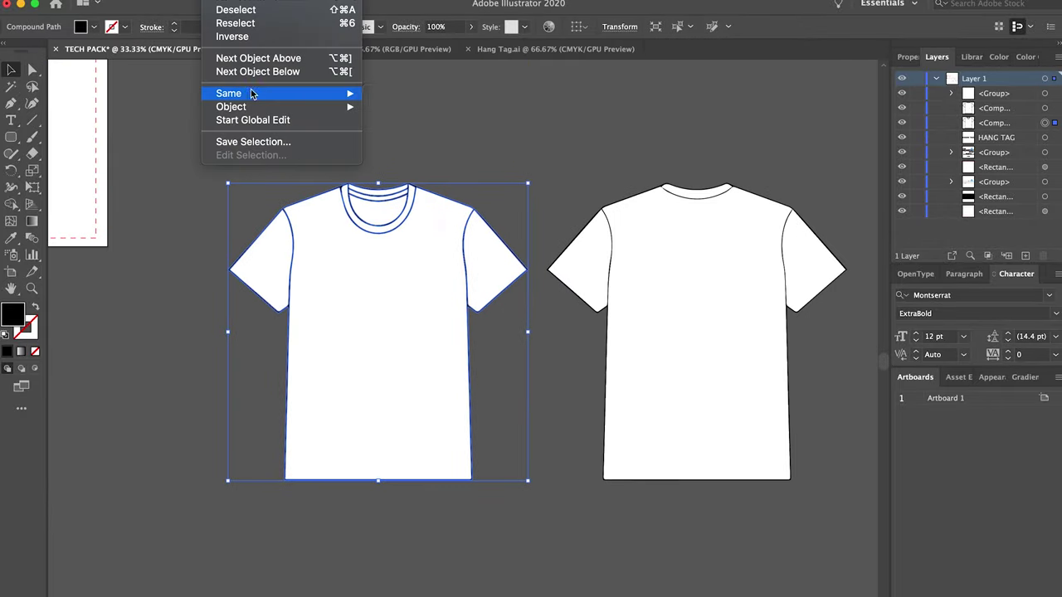
left_click(405, 148)
key("super+g")
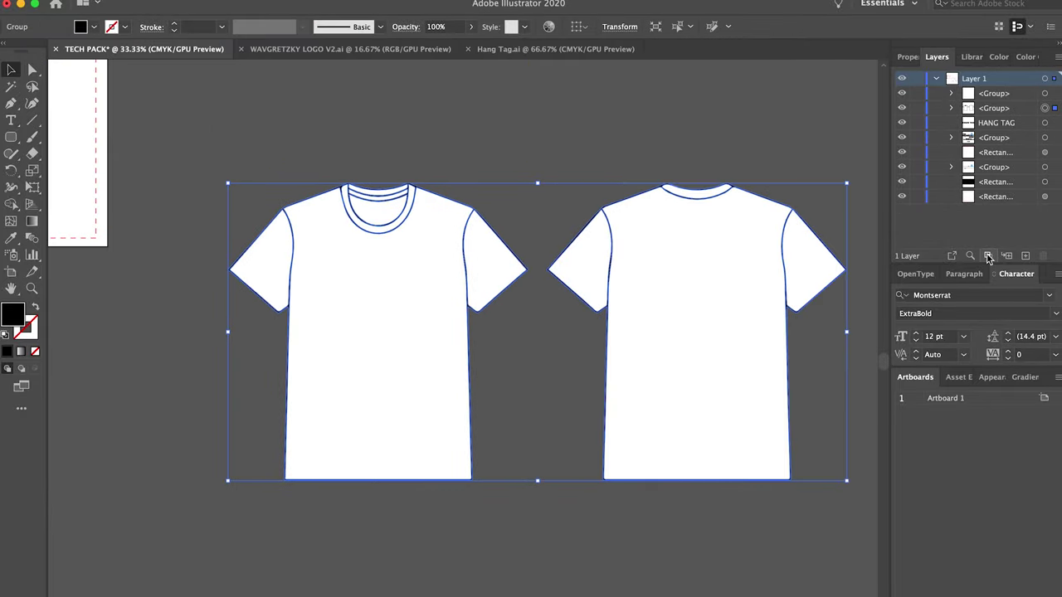
Create a new layer named SHIRT.
left_click(1025, 255)
double_click(979, 80)
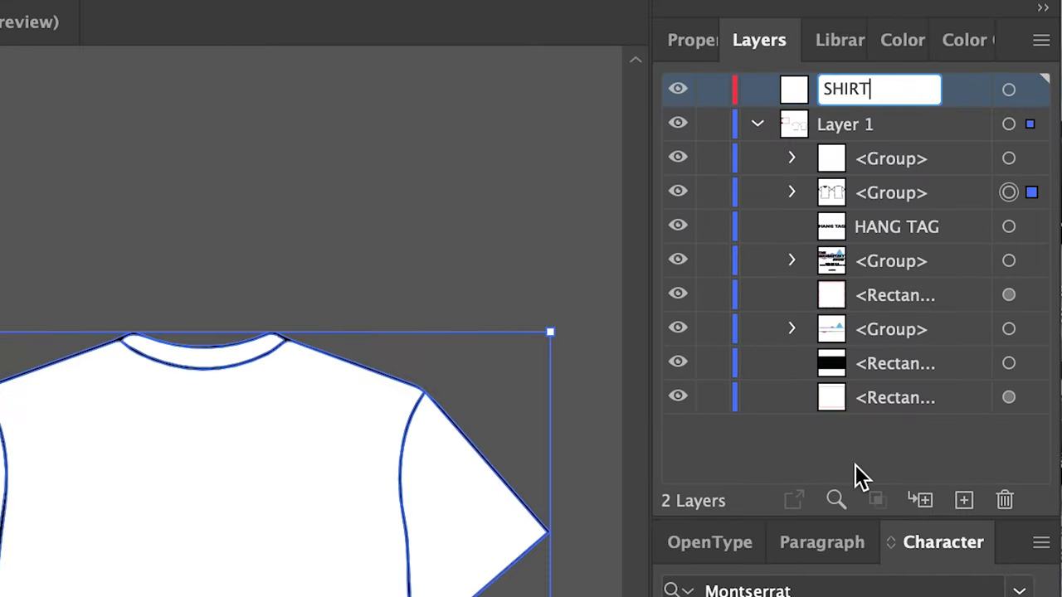
key("Return")
Rename the two shirt groups OUTLINE and COLOR and move both into the SHIRT layer.
left_click(340, 473)
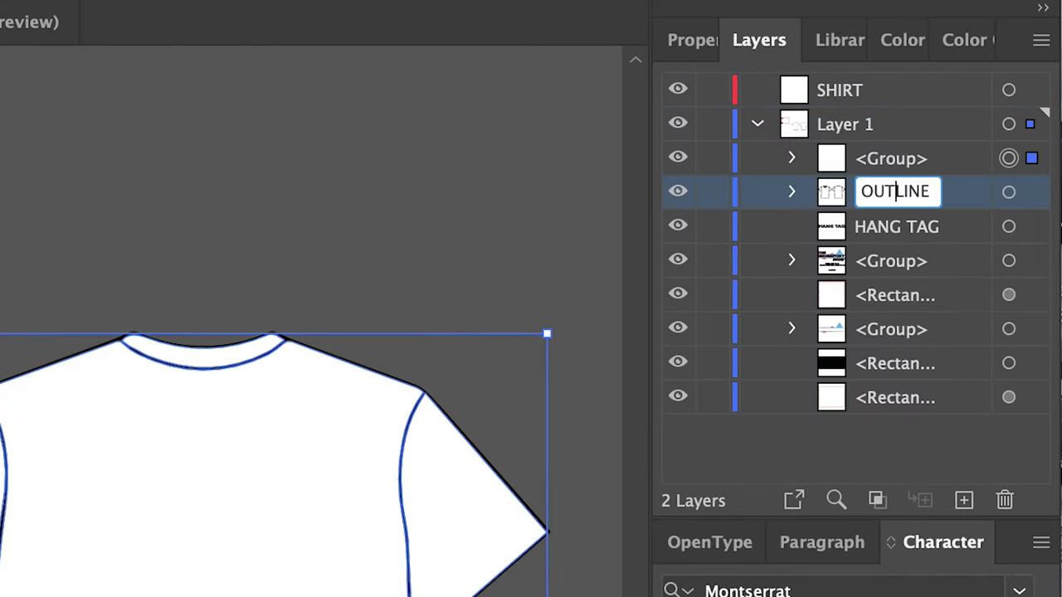
double_click(893, 156)
type("COLOR")
key("Return")
left_click(913, 191)
left_click(904, 159, "shift")
left_click_drag(904, 158, 841, 90)
Create a new layer named HANG TAG above Layer 1.
left_click(896, 158)
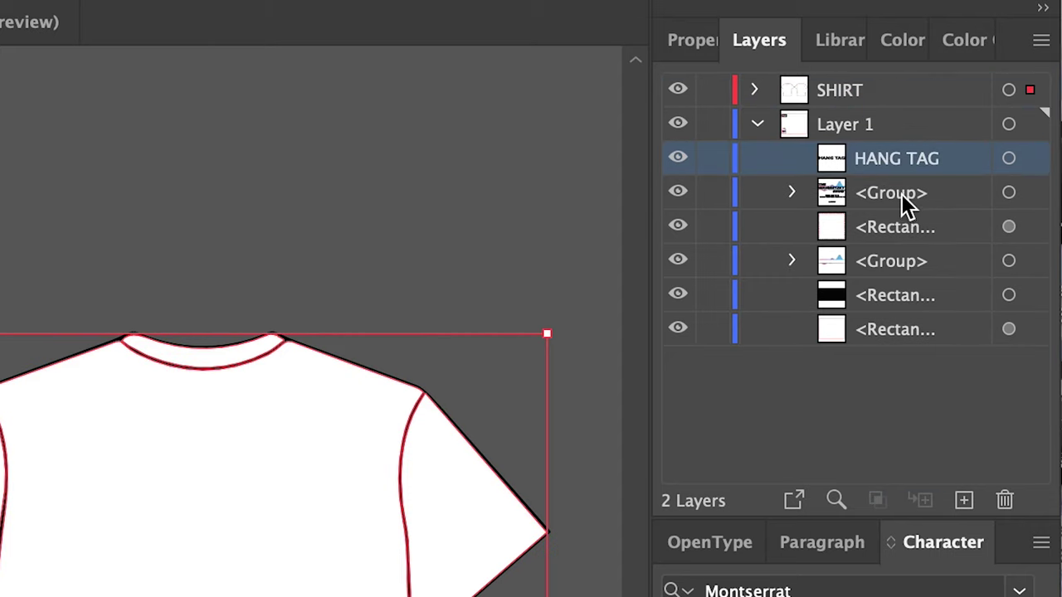
left_click(929, 196, "shift")
left_click(963, 500)
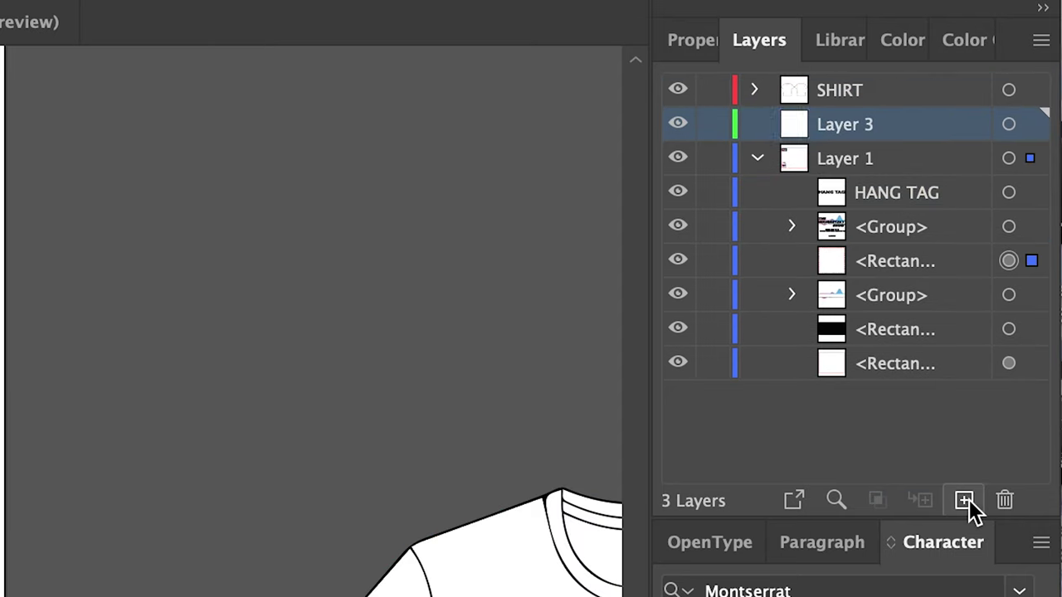
double_click(828, 129)
key("Return")
Group the dashed tag outline, and move the label text and tag artwork group into the HANG TAG layer.
left_click(990, 138)
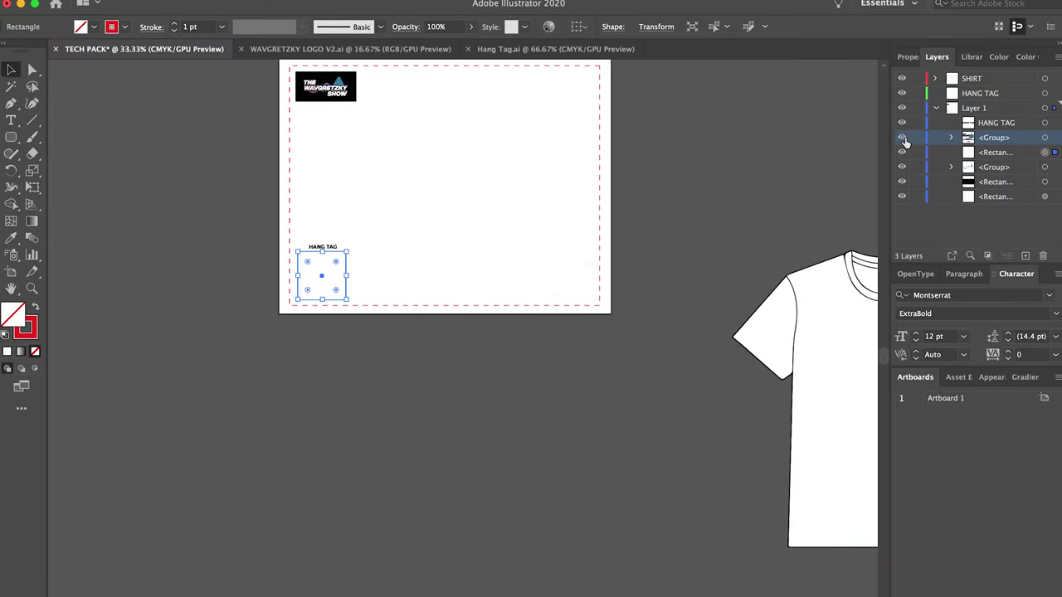
left_click(996, 153, "shift")
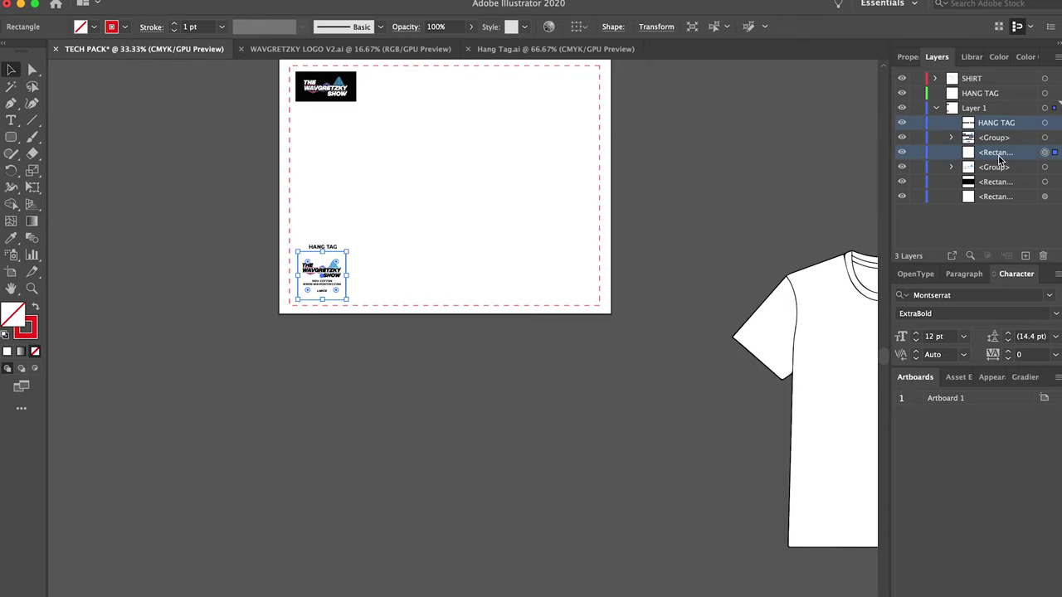
key("super+g")
left_click(987, 122)
left_click(988, 137, "shift")
left_click_drag(986, 133, 980, 93)
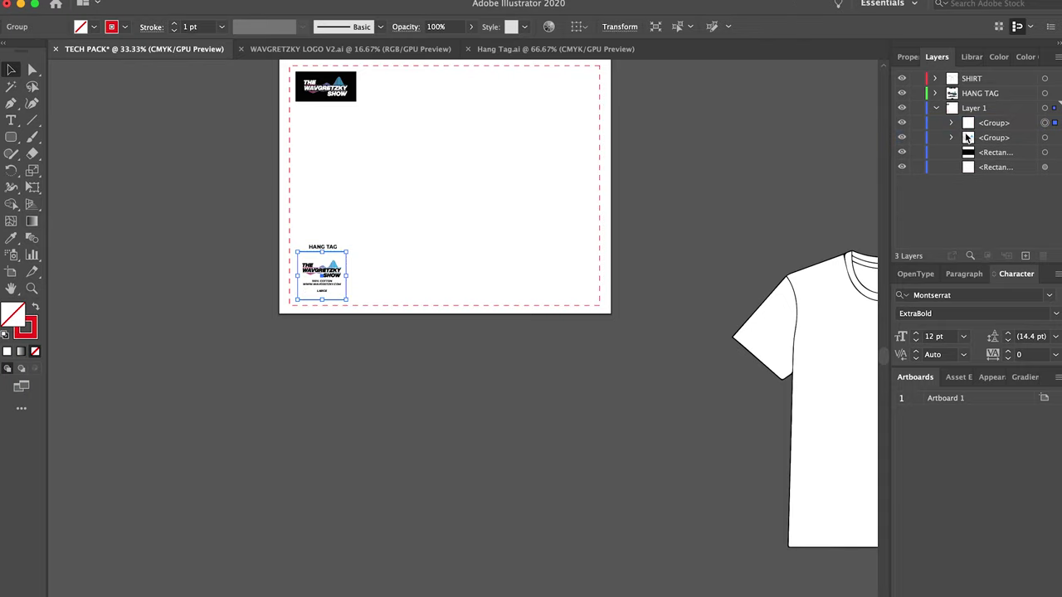
scroll(727, 287, "right", 5)
left_click_drag(728, 287, 538, 228)
left_click_drag(780, 480, 414, 333)
key("super+z")
key("super+z")
Select both the shirt fill and outline groups, scale them down together and move them onto the artboard.
key("super+minus")
key("super+minus")
left_click(389, 301, "shift")
key("super+g")
left_click(936, 78)
key("super+z")
left_click_drag(617, 419, 429, 331)
left_click_drag(401, 300, 204, 241)
Scale the shirt templates down further and position them in the middle of the bordered page.
key("super+plus")
key("super+plus")
key("super+plus")
key("super+plus")
left_click_drag(705, 461, 607, 415)
left_click_drag(549, 322, 602, 334)
left_click(787, 289)
Set the fill of the shirts' COLOR group to hex 111111.
left_click(405, 312)
double_click(21, 321)
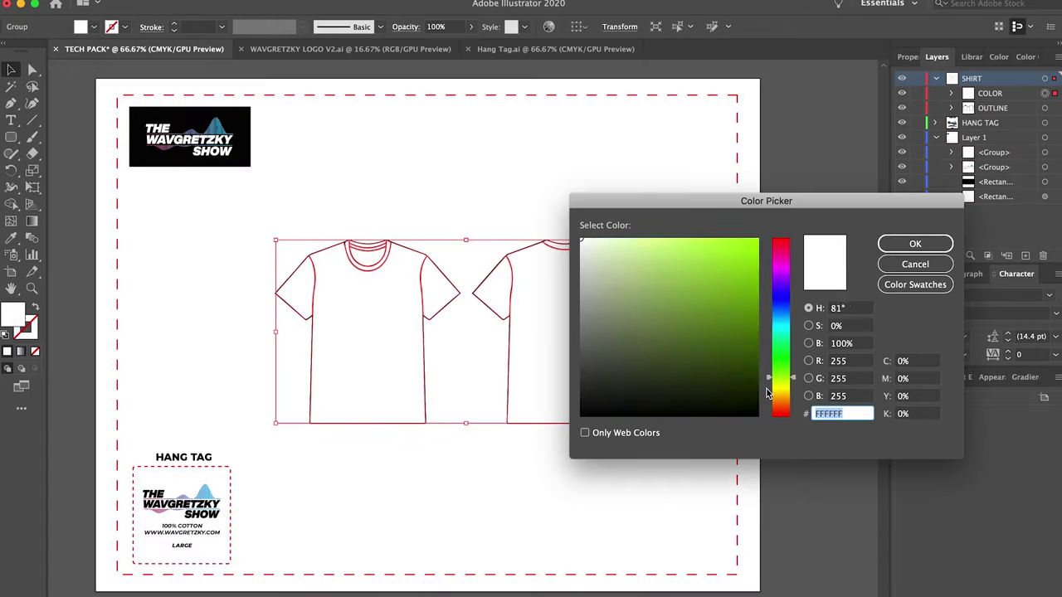
type("111111")
key("Return")
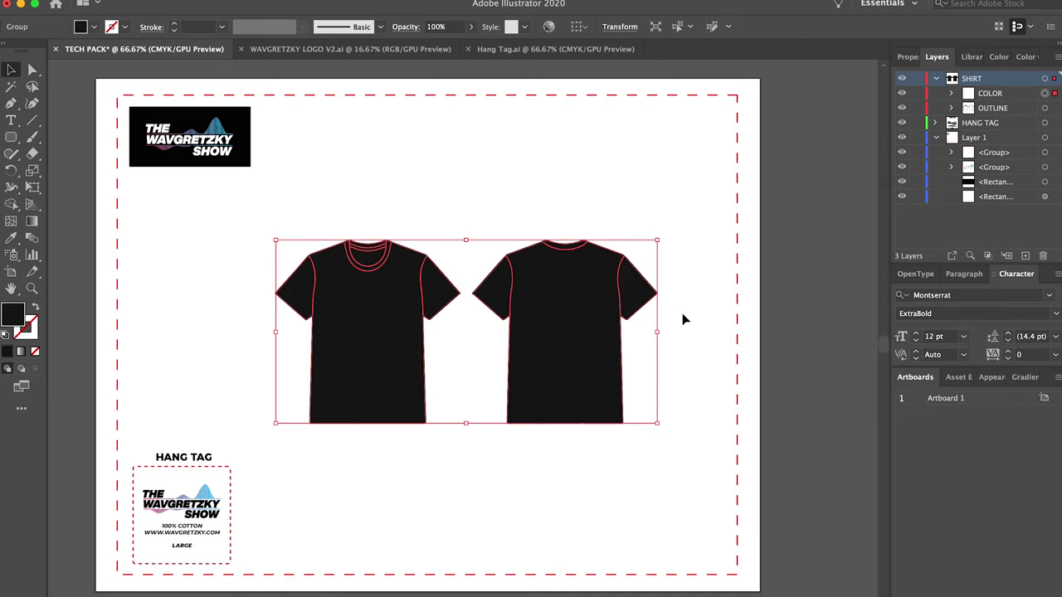
left_click(682, 320)
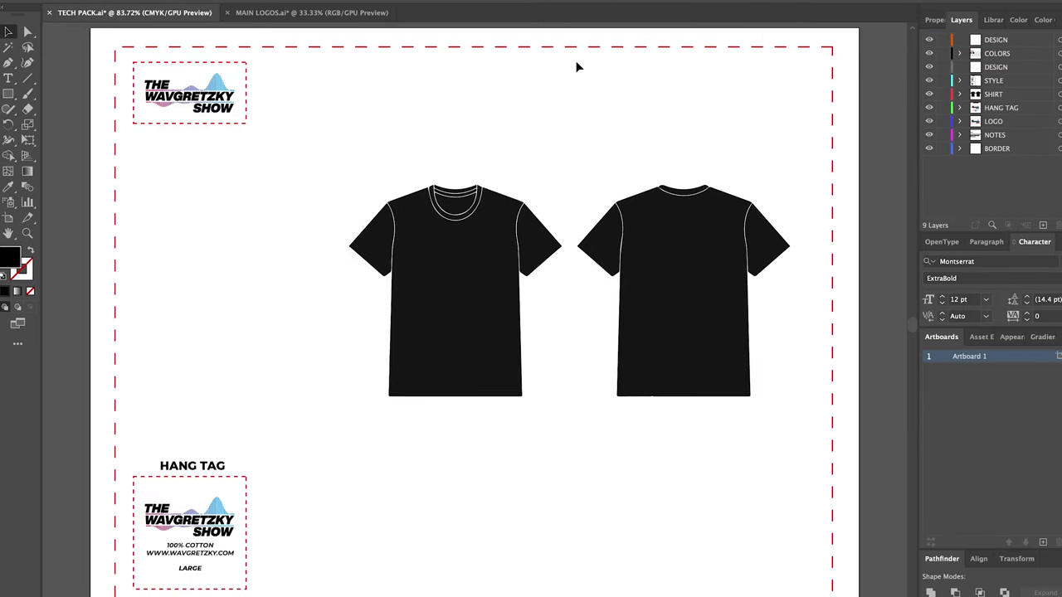
Copy the cartoon microphone logo from MAIN LOGOS.ai and paste it into TECH PACK.ai over the front shirt.
left_click(335, 18)
left_click(501, 268)
key("super+c")
left_click(136, 18)
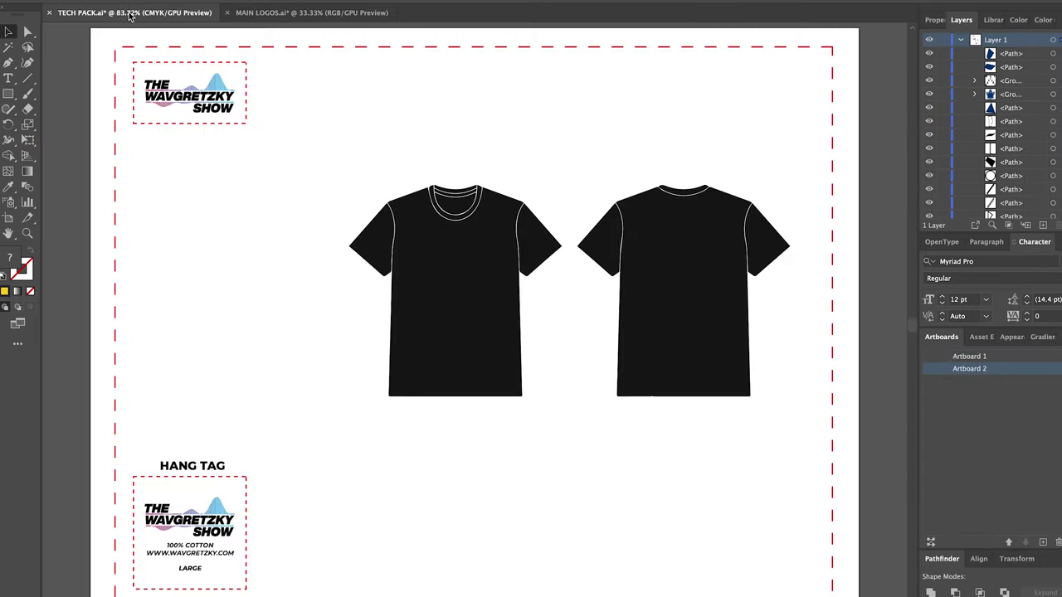
key("super+v")
left_click_drag(620, 181, 486, 255)
Scale the pasted logo down and position it on the front shirt's left chest.
key("super+plus")
key("super+plus")
key("super+plus")
left_click_drag(420, 395, 448, 360)
left_click_drag(522, 305, 519, 310)
left_click_drag(528, 260, 508, 285)
left_click_drag(489, 319, 501, 301)
Duplicate the chest logo into the space above and between the two shirts and enlarge the copy.
left_click_drag(458, 345, 580, 207)
key("super+minus")
key("super+minus")
left_click_drag(599, 186, 625, 150)
left_click_drag(579, 208, 571, 203)
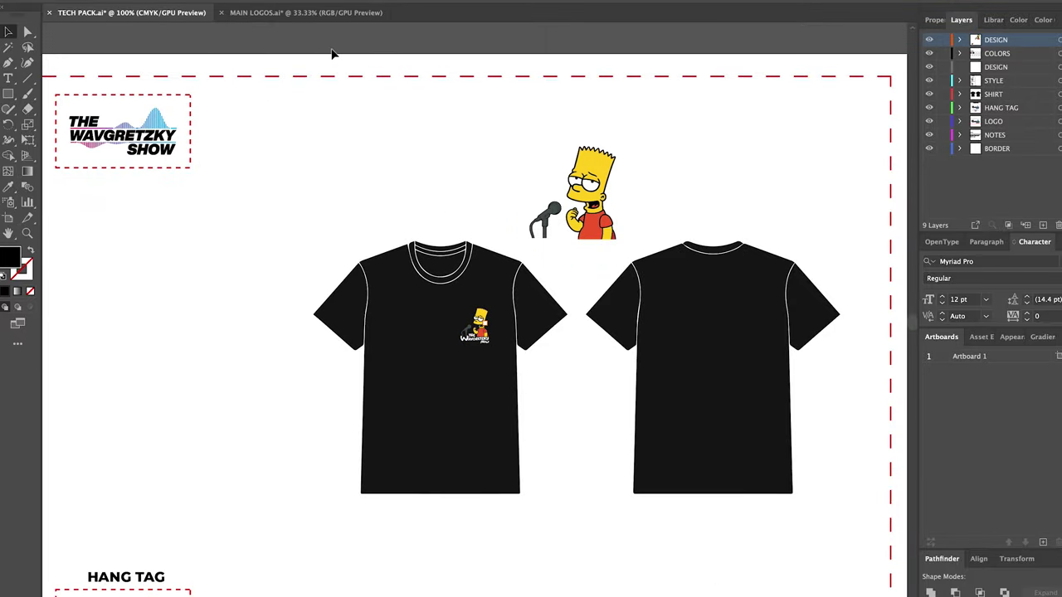
Open the reference file TechPak – Shirt.ai.
left_click(176, 2)
mouse_move(151, 20)
left_click(300, 88)
Examine the reference tech pack's layout, placement callouts, ink colour specs and tag section.
scroll(658, 371, "down", 4)
key("super+minus")
key("super+minus")
key("super+minus")
key("super+equal")
key("super+equal")
key("super+equal")
key("super+equal")
key("super+equal")
scroll(672, 384, "down", 5)
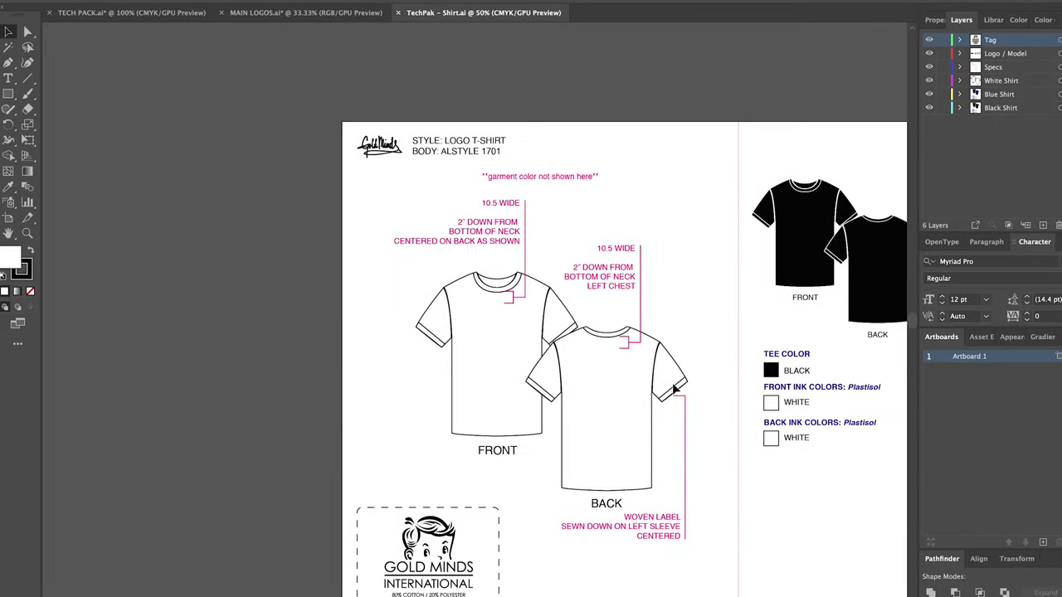
Ungroup the "10.5 WIDE" left-chest callout, copy its text and bracket lines, and paste them into TECH PACK.ai.
scroll(673, 387, "down", 2)
left_click(625, 232)
key("super+shift+g")
left_click_drag(658, 175, 621, 259)
key("ctrl+c")
left_click(132, 12)
key("ctrl+v")
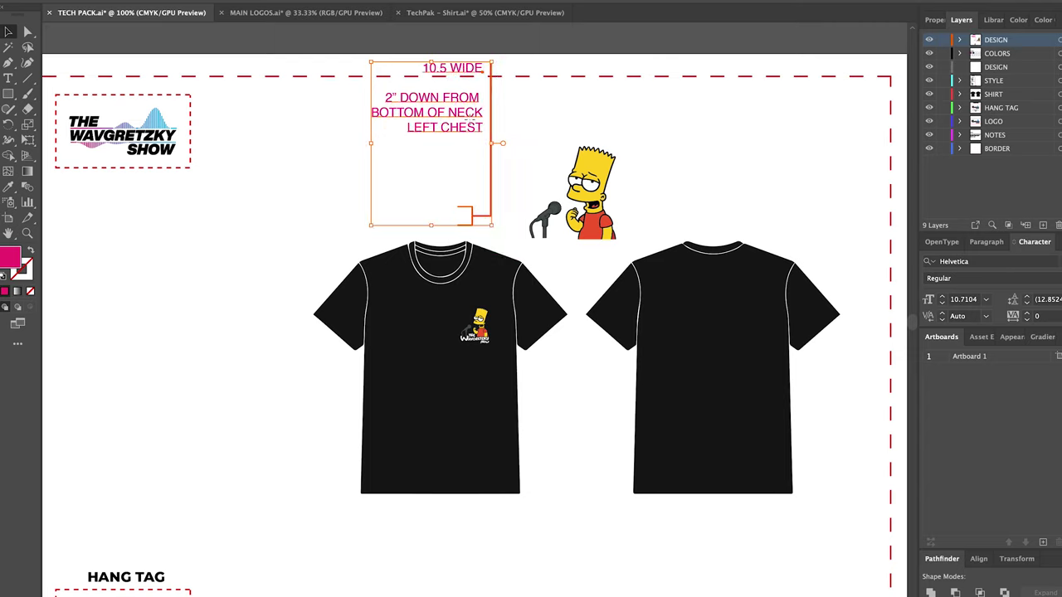
Position the pasted callout above the front shirt so its leader line runs down beside the chest logo.
mouse_move(467, 119)
left_mouse_down()
mouse_move(491, 227)
mouse_move(491, 203)
mouse_move(518, 242)
left_mouse_up()
left_click(536, 228)
key("shift+Left")
left_click(548, 367)
Select the callout's bracket and stem lines and rotate them so the bracket opens upward.
left_click(508, 304)
key("super+plus")
key("super+plus")
key("super+plus")
key("super+plus")
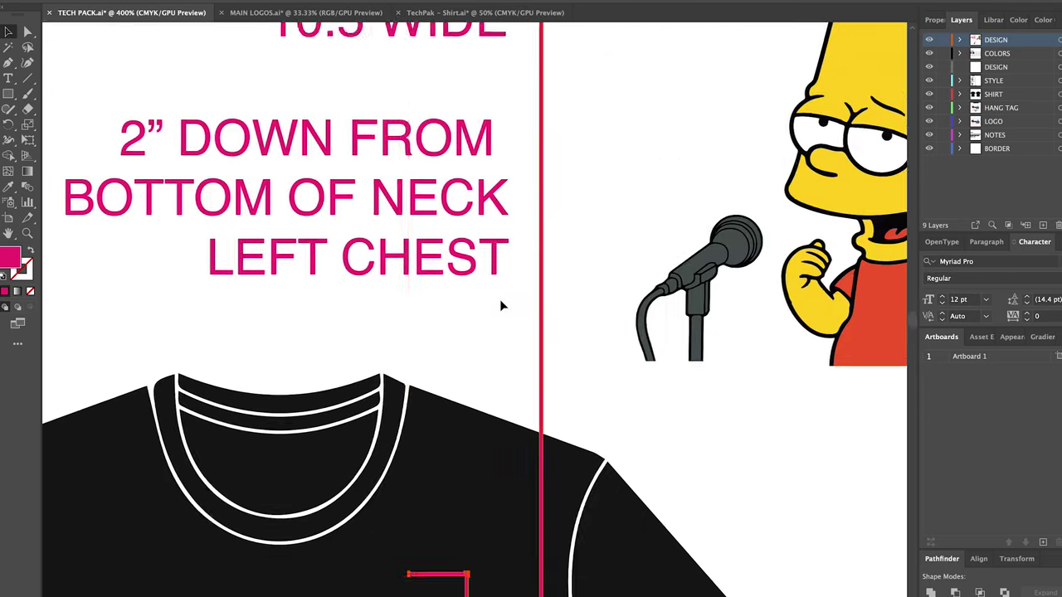
scroll(500, 304, "down", 5)
left_click(481, 283)
left_click(455, 326)
left_click(470, 371, "shift")
left_click(488, 362, "shift")
left_click_drag(551, 325, 523, 427)
Move the rotated bracket directly below the chest logo with its stem pointing down.
left_click_drag(482, 362, 431, 508)
scroll(412, 588, "down", 2)
left_click_drag(405, 553, 407, 552)
key("super+minus")
key("super+minus")
key("super+minus")
key("super+minus")
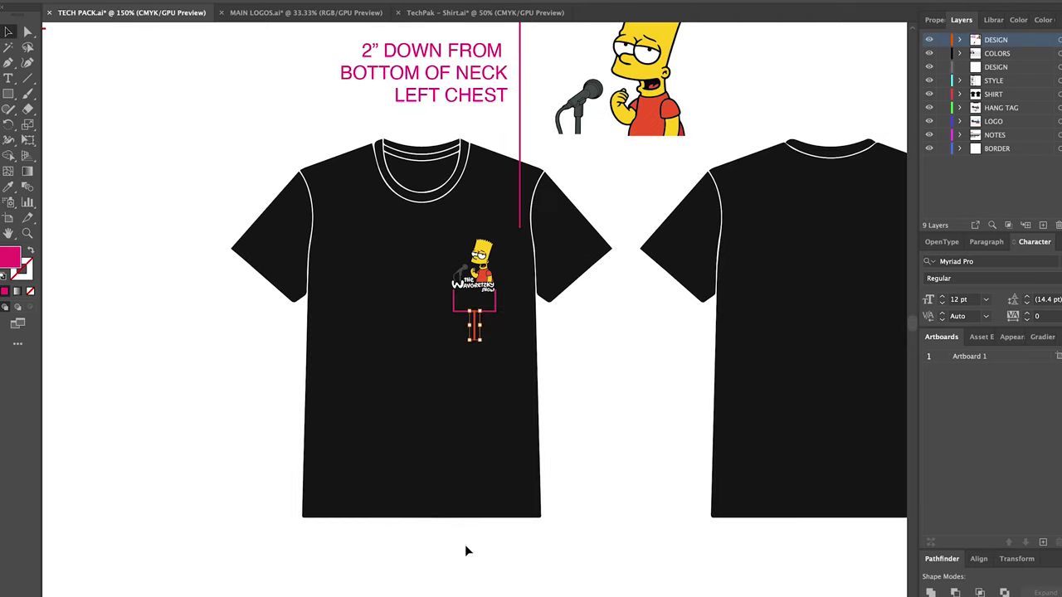
Centre the short stem line beneath the bracket under the chest logo.
left_click_drag(474, 418, 475, 416)
key("super+plus")
key("super+plus")
key("super+plus")
key("super+plus")
key("super+plus")
scroll(474, 417, "up", 4)
left_click_drag(476, 373, 461, 372)
Move the callout text, leader line and enlarged character artwork below the front shirt, changing the width text to 4” WIDE.
key("super+minus")
key("super+minus")
key("super+minus")
key("super+minus")
key("super+minus")
scroll(567, 373, "up", 2)
left_click_drag(443, 116, 625, 229)
key("super+minus")
scroll(609, 164, "down", 2)
left_click_drag(492, 211, 472, 471)
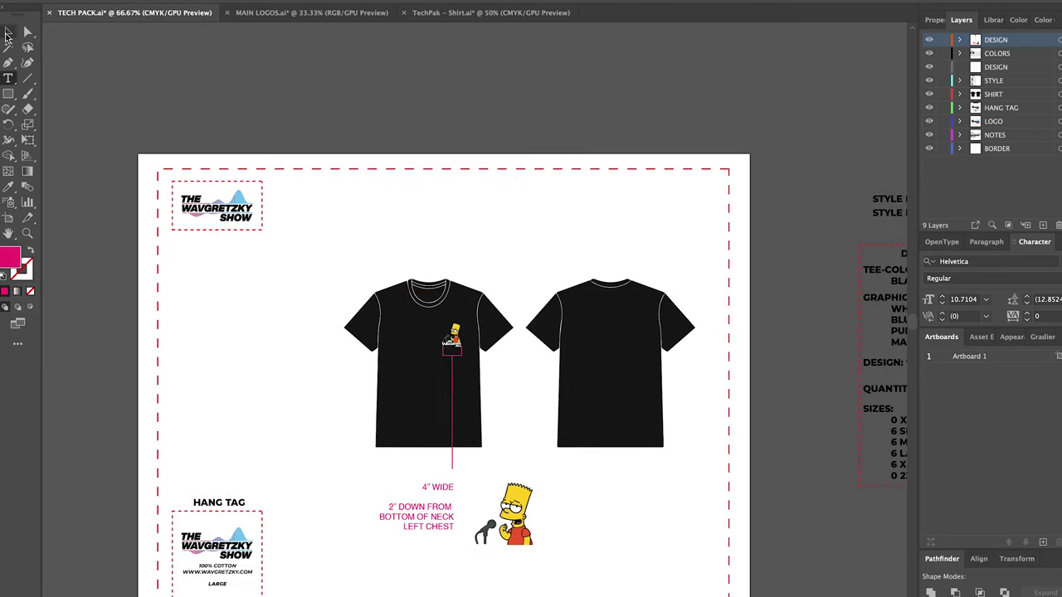
Place the callout text just left of the leader line and lengthen the line down to the text's last row.
left_click_drag(439, 489, 433, 473)
left_click(452, 463)
key("super+plus")
key("super+plus")
key("super+plus")
scroll(453, 481, "down", 1)
left_click_drag(479, 379, 479, 412)
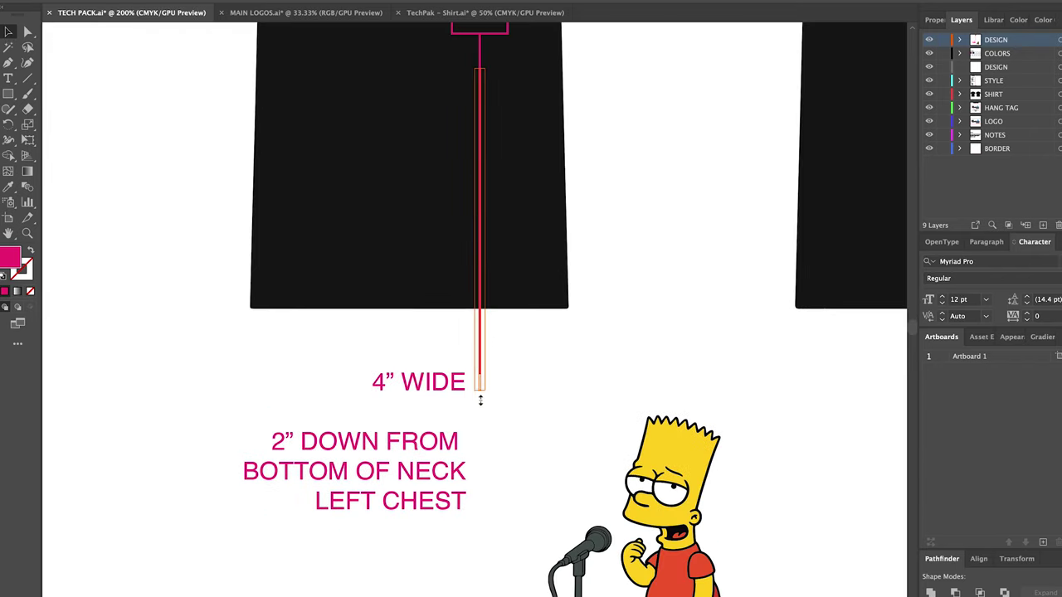
key("super+minus")
key("super+minus")
key("super+minus")
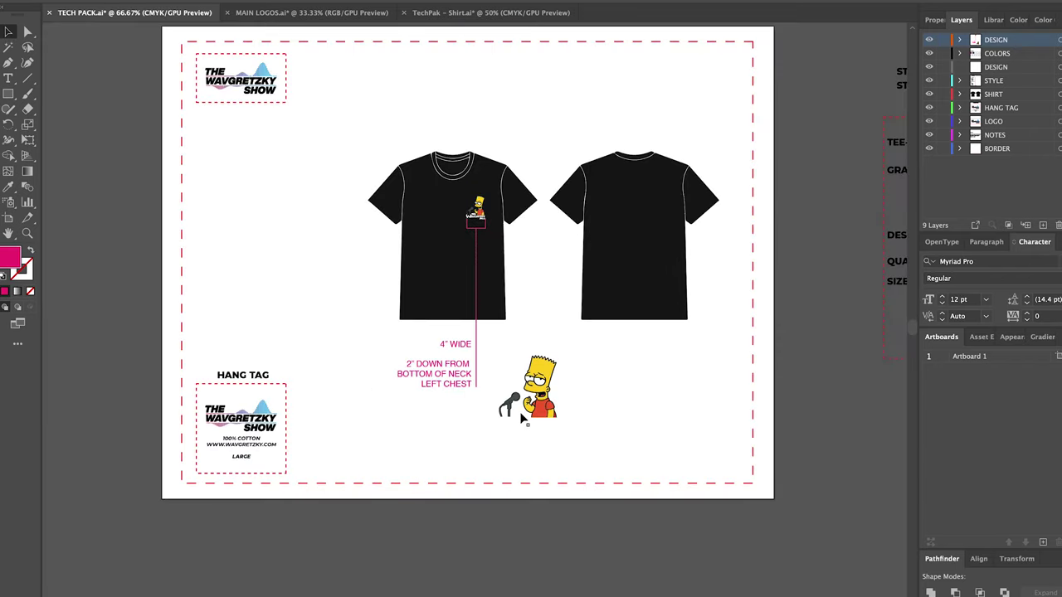
Draw a rectangle over the enlarged character artwork, filled with the shirt's black, and send it behind the artwork in the DESIGN layer.
left_click_drag(570, 449, 570, 449)
left_click(9, 187)
left_click(442, 280)
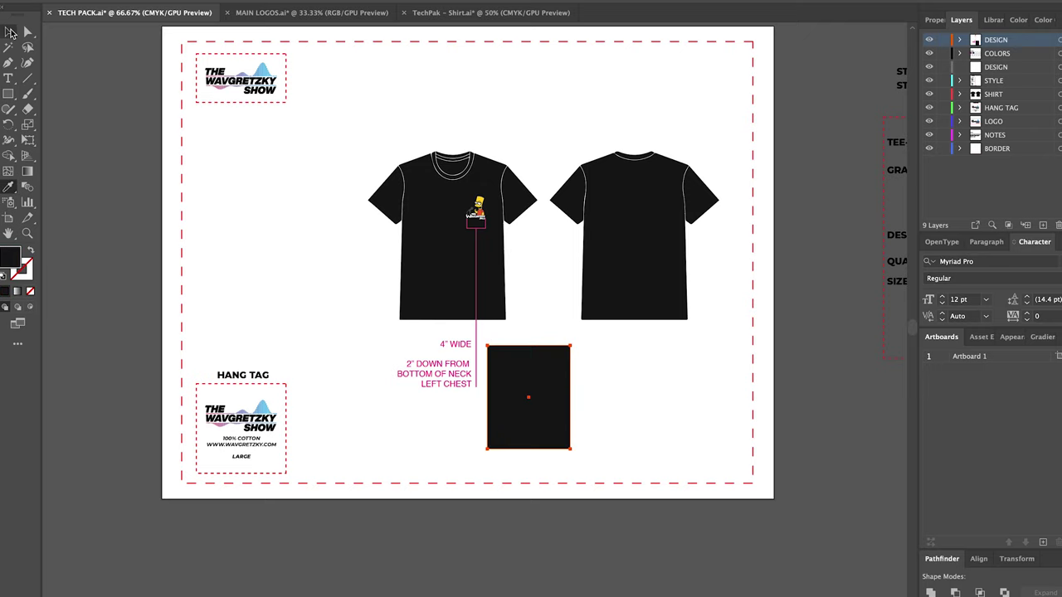
left_click(9, 32)
left_click(960, 39)
left_click_drag(1004, 54, 1022, 154)
key("super+shift+bracketleft")
Tighten all four sides of the black rectangle around the enlarged character artwork.
key("super+equal")
key("super+equal")
key("super+equal")
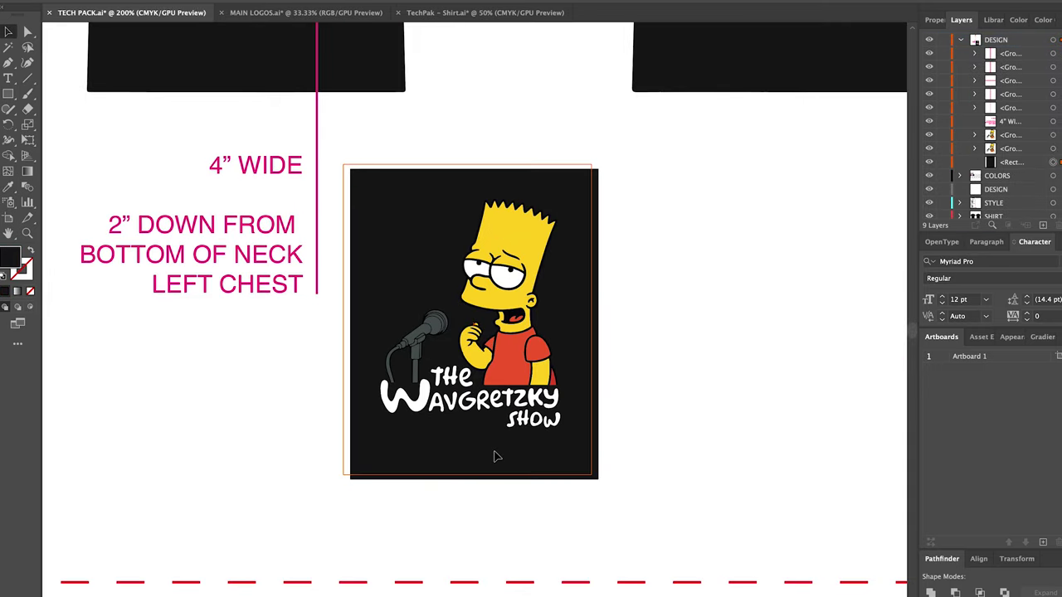
left_click_drag(470, 475, 470, 444)
left_click_drag(469, 164, 470, 186)
left_click_drag(345, 319, 366, 318)
left_click_drag(594, 317, 578, 318)
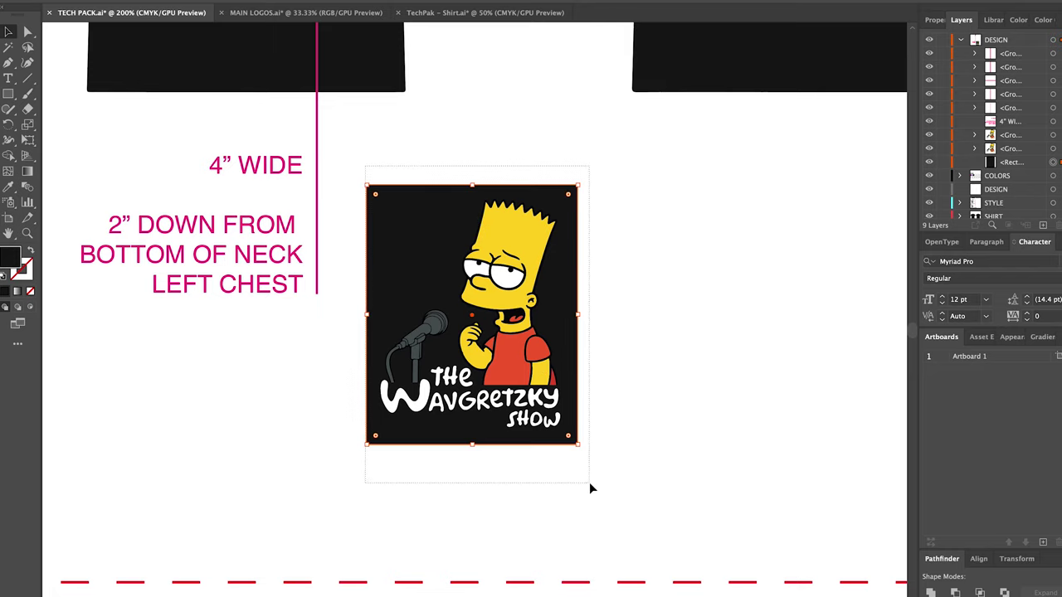
Select the black rectangle together with its artwork and move them up beside the callout text, just below the front shirt.
left_click_drag(589, 482, 589, 482)
left_click_drag(517, 365, 516, 310)
key("super+minus")
key("super+minus")
left_click(961, 39)
left_click_drag(520, 348, 512, 339)
left_click(553, 345)
Move both shirts with their artwork and callout up and slightly left on the artboard.
key("super+minus")
scroll(551, 345, "up", 2)
left_click_drag(315, 164, 733, 438)
left_click(732, 327, "shift")
left_click_drag(636, 315, 618, 292)
left_click(780, 334)
key("super+0")
key("super+minus")
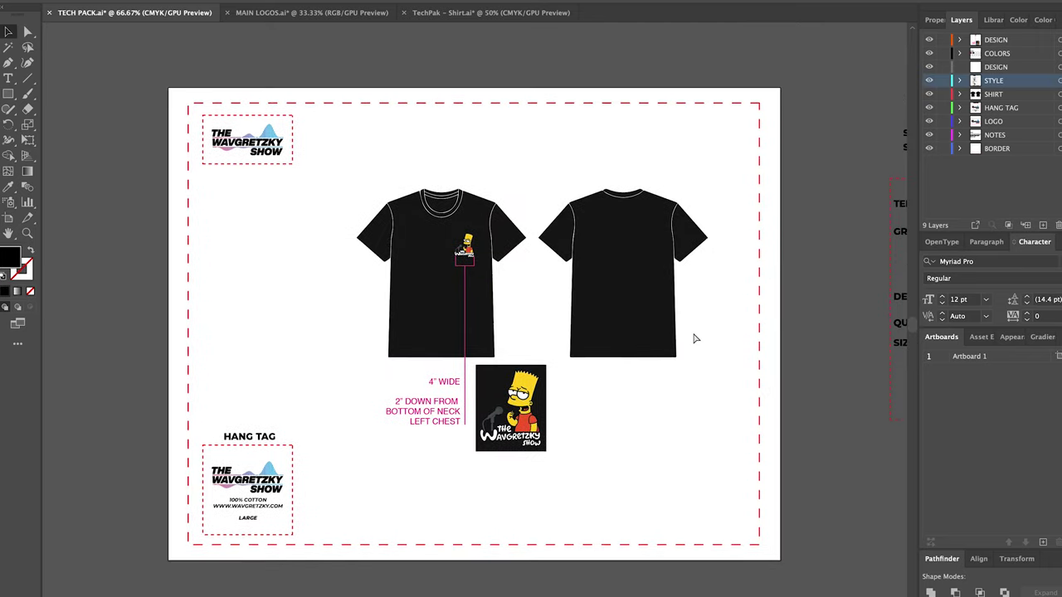
Move the NOTES text block from the pasteboard into the artboard's lower-right area.
key("super+minus")
scroll(694, 339, "right", 5)
left_click_drag(886, 408, 408, 407)
key("super+plus")
key("super+plus")
key("super+shift+a")
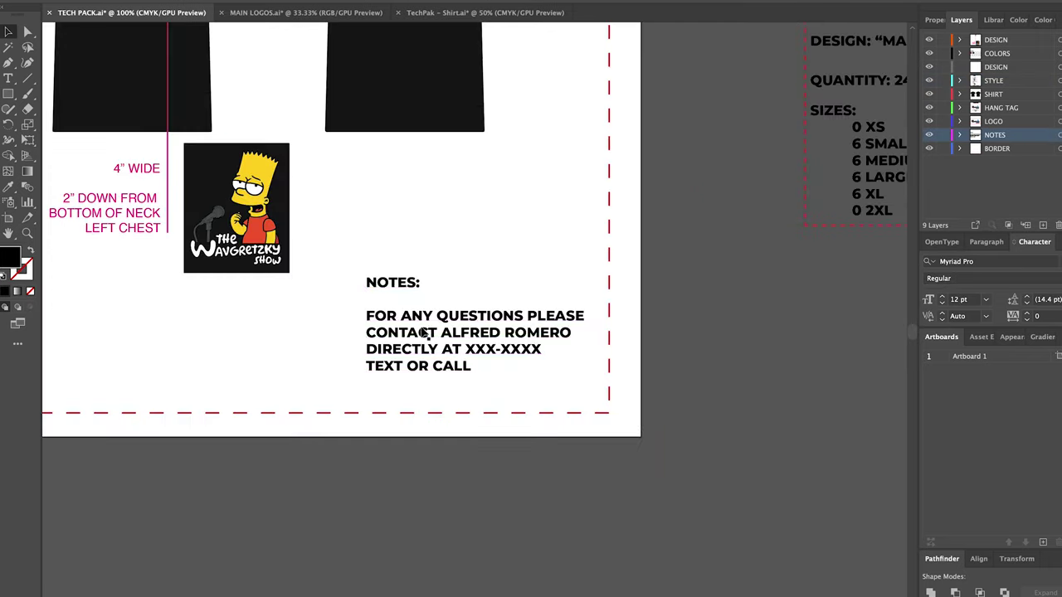
Right-align the NOTES text and position it inside the border's lower-right corner.
left_click(421, 309)
key("t")
left_click_drag(473, 371, 516, 330)
key("super+alt+t")
key("super+shift+r")
key("Escape")
key("super+minus")
key("super+minus")
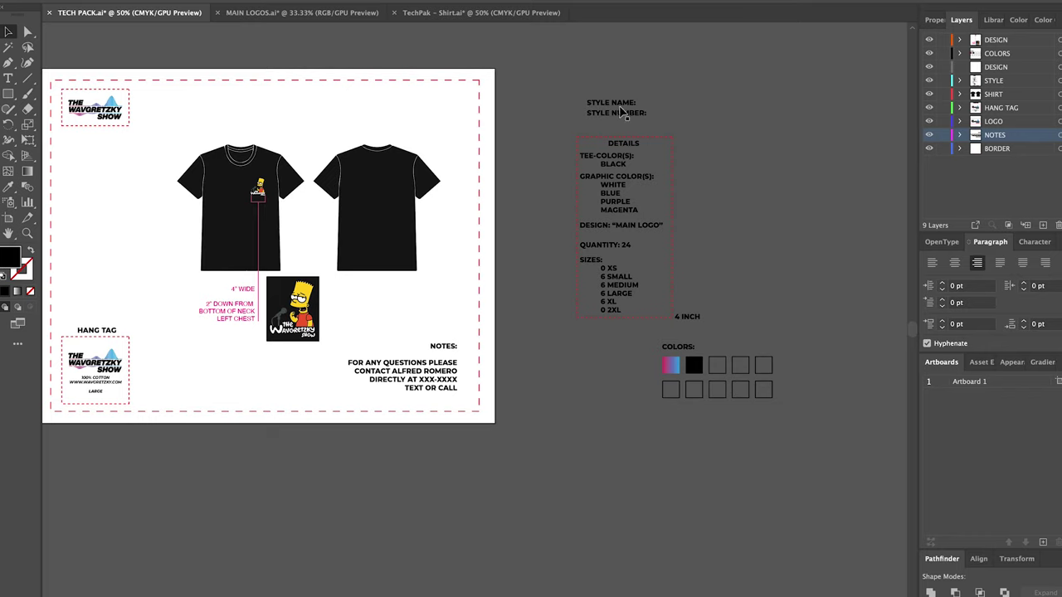
Move the COLORS heading and its swatch boxes onto the artboard, below the callout between the hang tag and the notes.
left_click(621, 105)
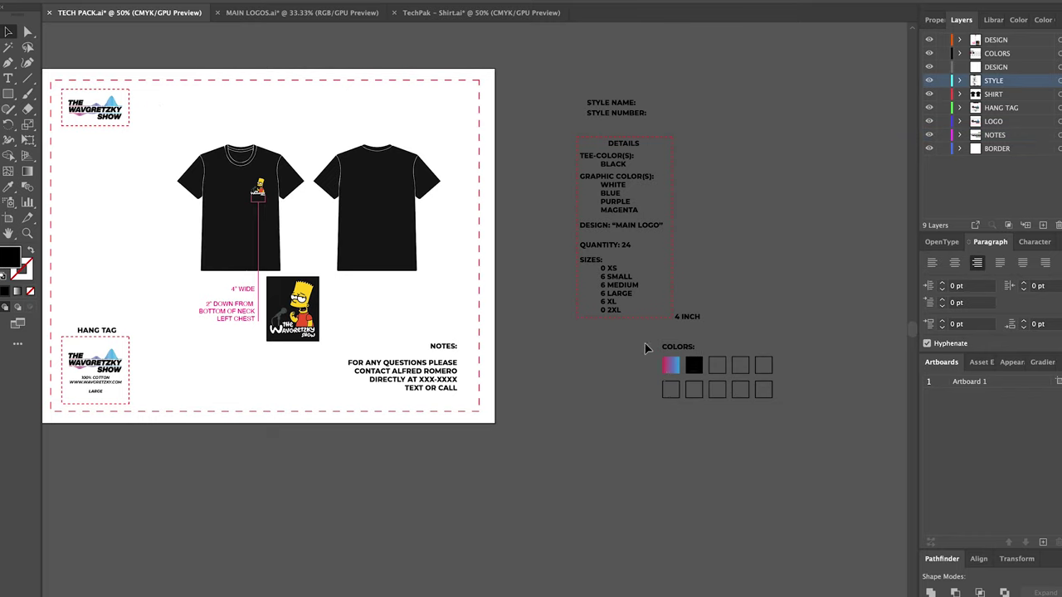
scroll(644, 343, "left", 2)
left_click_drag(761, 365, 287, 373)
key("super+plus")
key("super+plus")
key("super+plus")
key("super+minus")
scroll(439, 320, "up", 1)
scroll(440, 324, "up", 2)
left_click_drag(440, 417, 459, 420)
left_click(426, 439)
Fill the first color box with the yellow sampled from the character artwork.
left_click(402, 416)
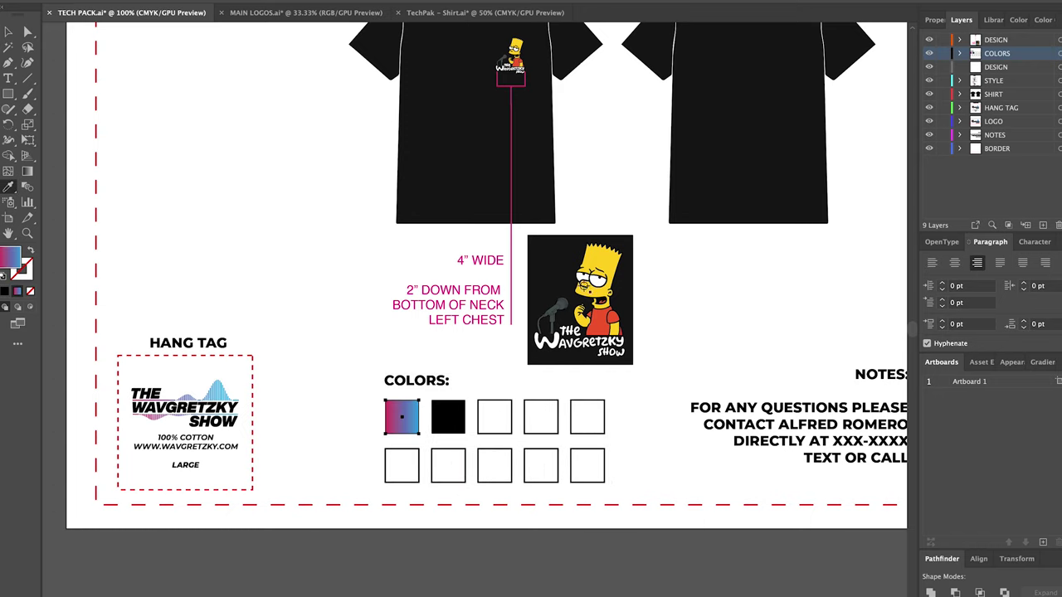
left_click(583, 287)
left_click(8, 32)
Fill the second color box with the dark grey sampled from the microphone.
key("i")
key("super+plus")
key("super+plus")
scroll(635, 314, "up", 2)
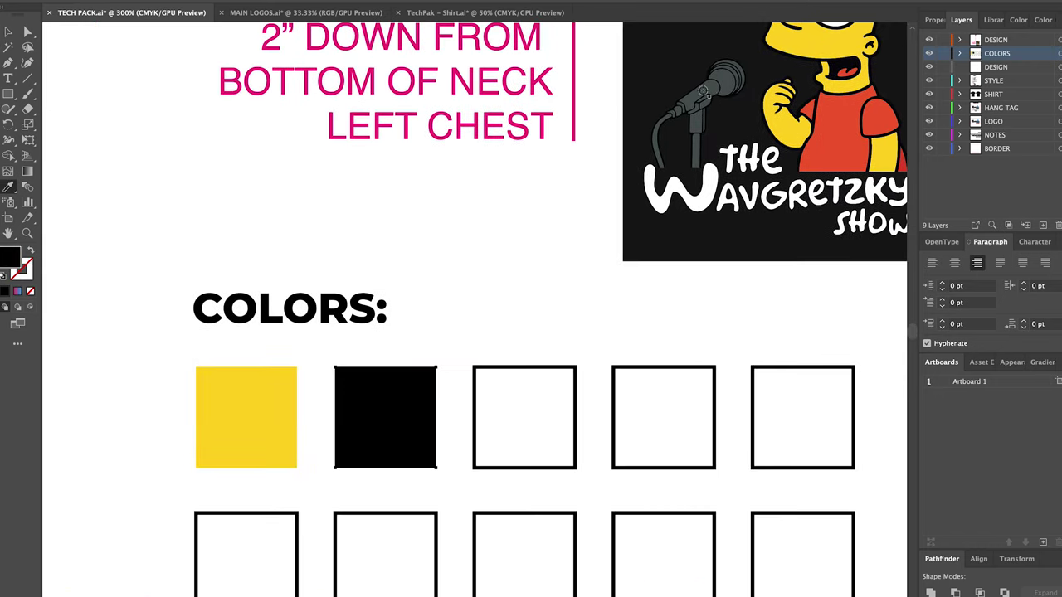
left_click(698, 97)
left_click(7, 32)
left_click(70, 180)
Fill the third color box with the orange-red sampled from the character's shirt.
left_click(7, 187)
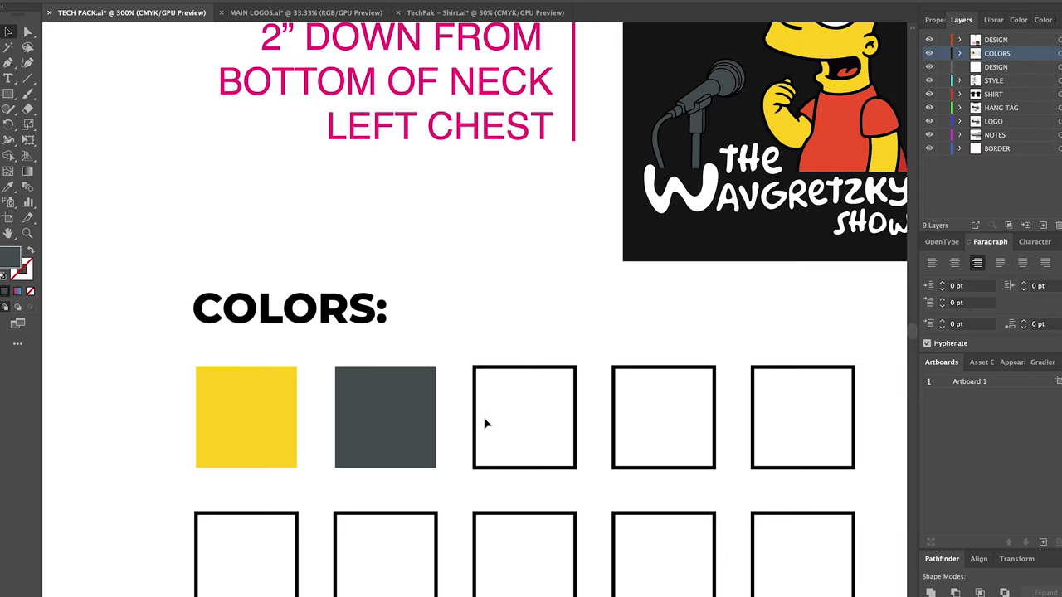
left_click(9, 186)
left_click(839, 138)
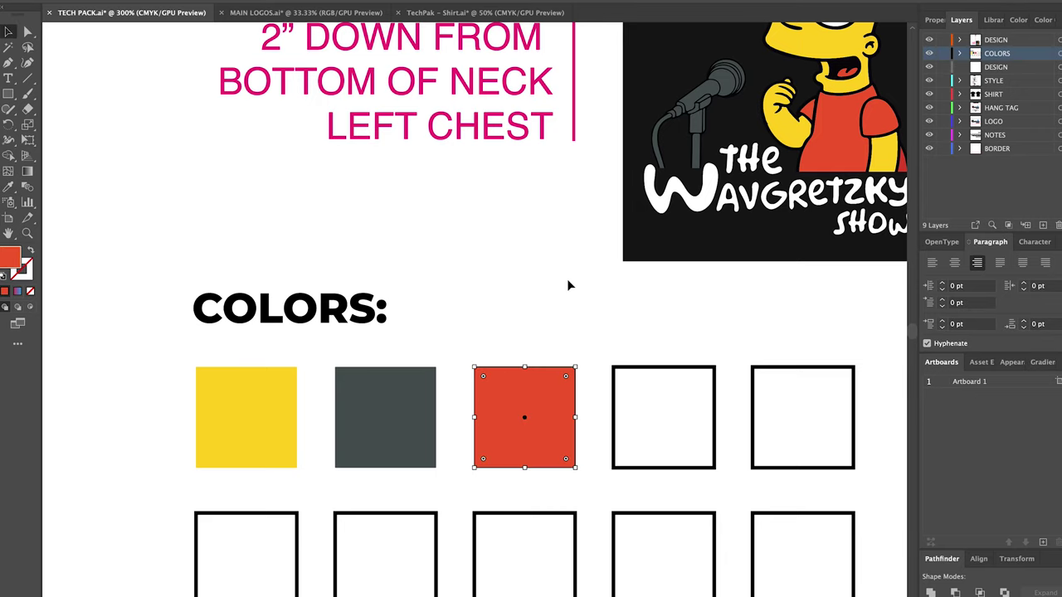
scroll(580, 349, "up", 2)
scroll(580, 349, "right", 2)
left_click(589, 412)
scroll(610, 373, "down", 2)
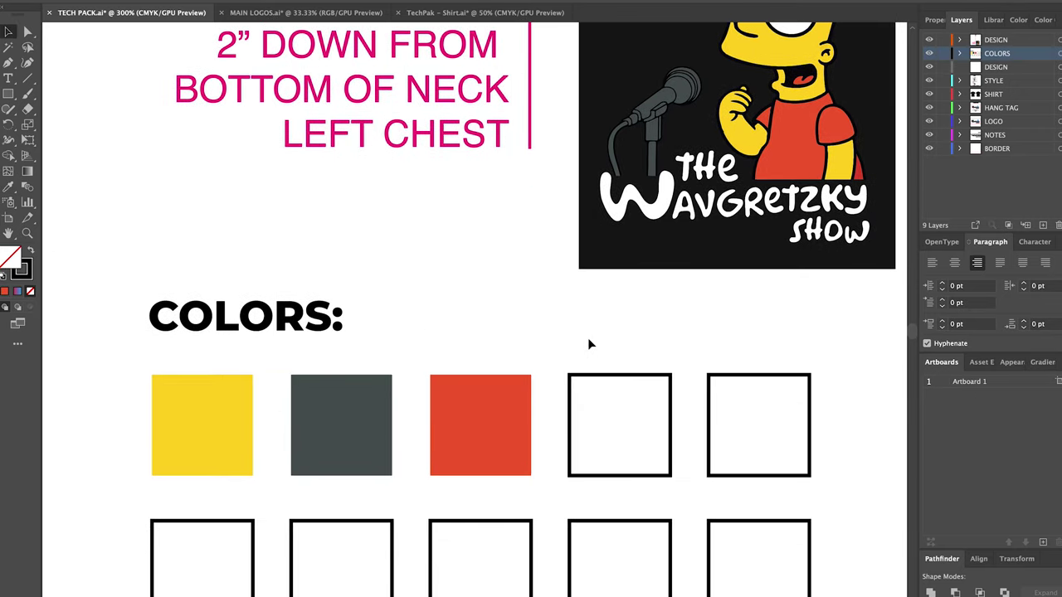
Change the heading above the color boxes to “4 COLORS:”.
key("ctrl+1")
left_click(368, 324)
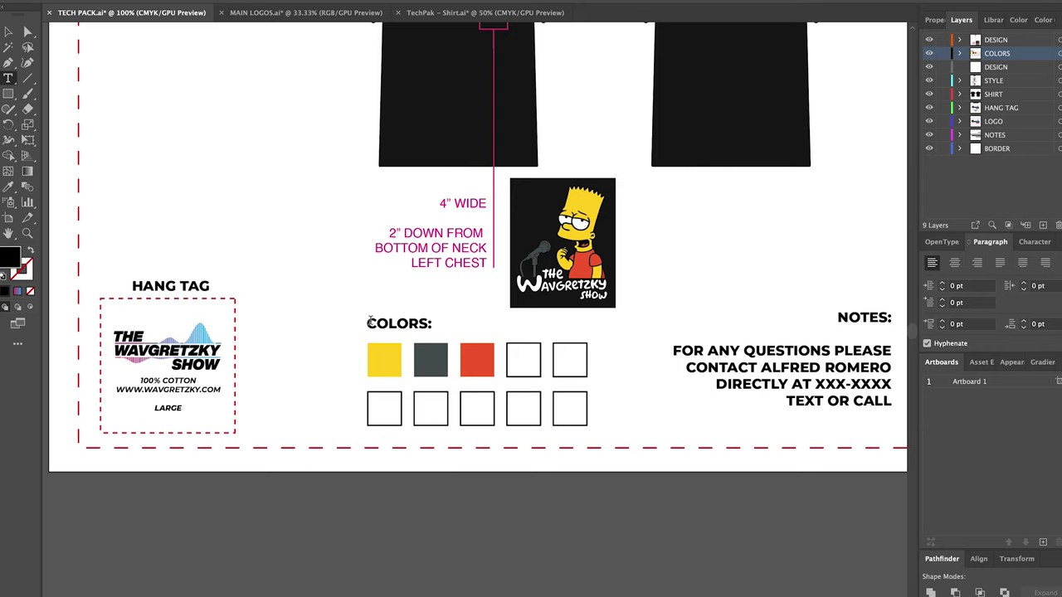
scroll(528, 365, "up", 3)
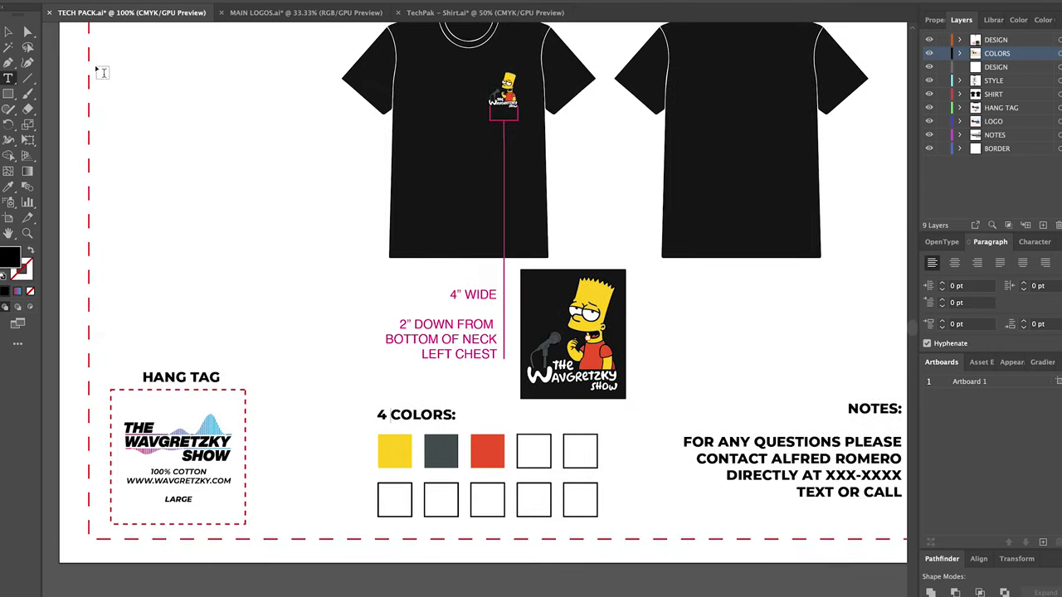
key("v")
Extend the leader line to the bottom edge of the black artwork rectangle and reposition the callout text beside it.
left_click(505, 352)
scroll(503, 349, "up", 3)
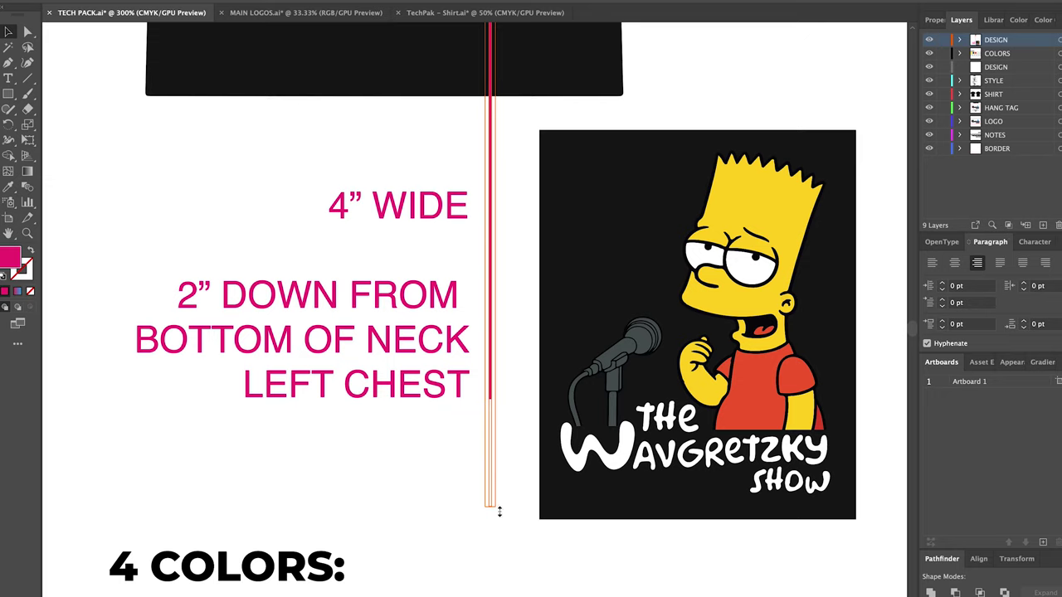
left_click_drag(412, 295, 412, 415)
key("super+minus")
key("super+minus")
key("super+minus")
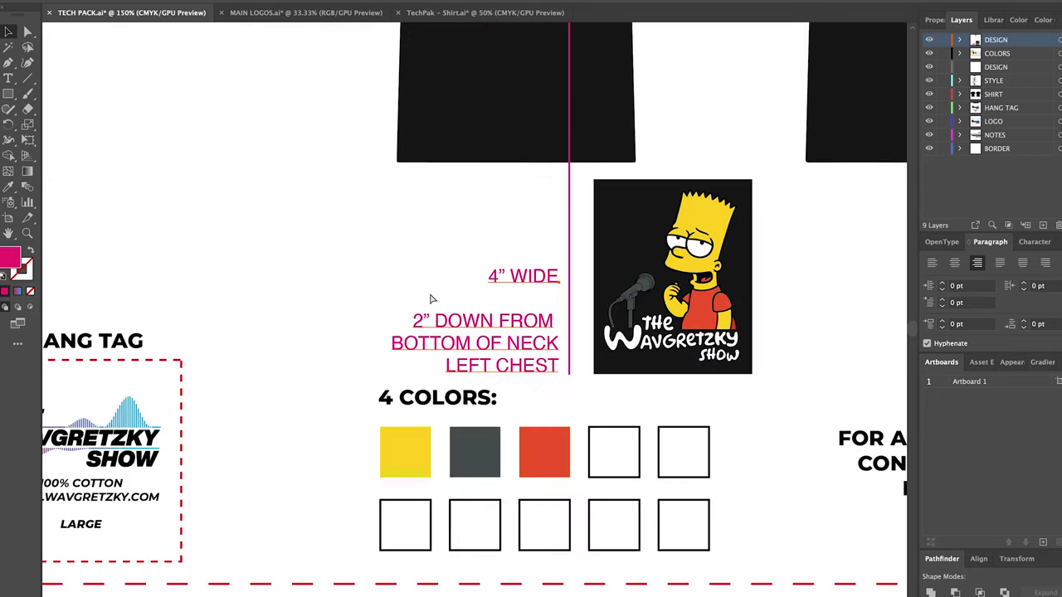
left_click_drag(505, 288, 506, 270)
left_click(661, 359)
Change the callout's width text to 3.5” WIDE.
scroll(666, 353, "up", 2)
scroll(667, 357, "down", 1)
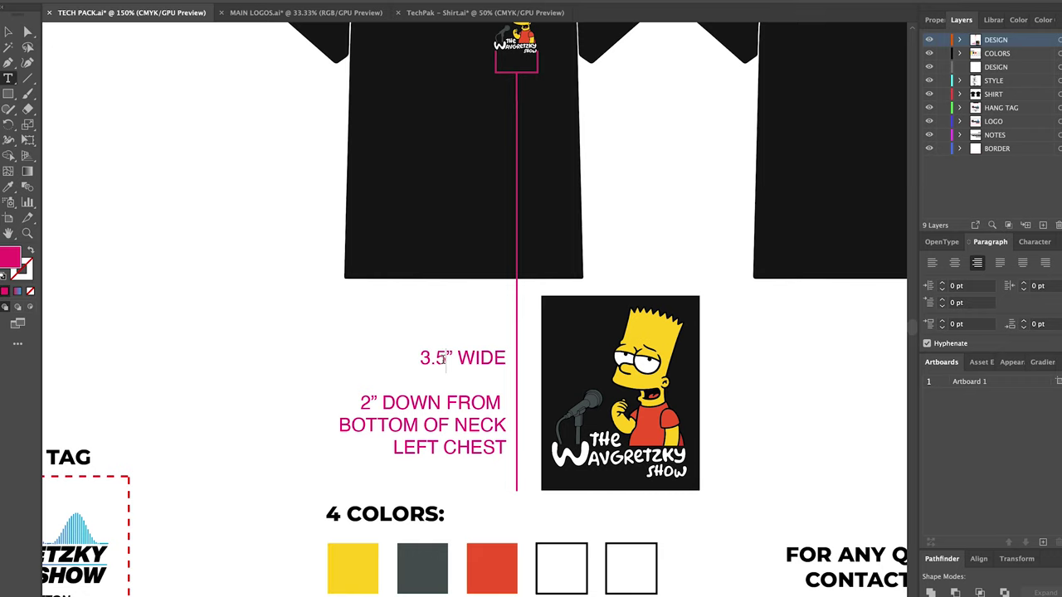
key("Escape")
left_click(152, 182)
Move the STYLE NAME and STYLE NUMBER text from the pasteboard to beside the logo at the artboard's top.
key("super+minus")
key("super+minus")
key("super+minus")
key("super+plus")
scroll(177, 206, "right", 2)
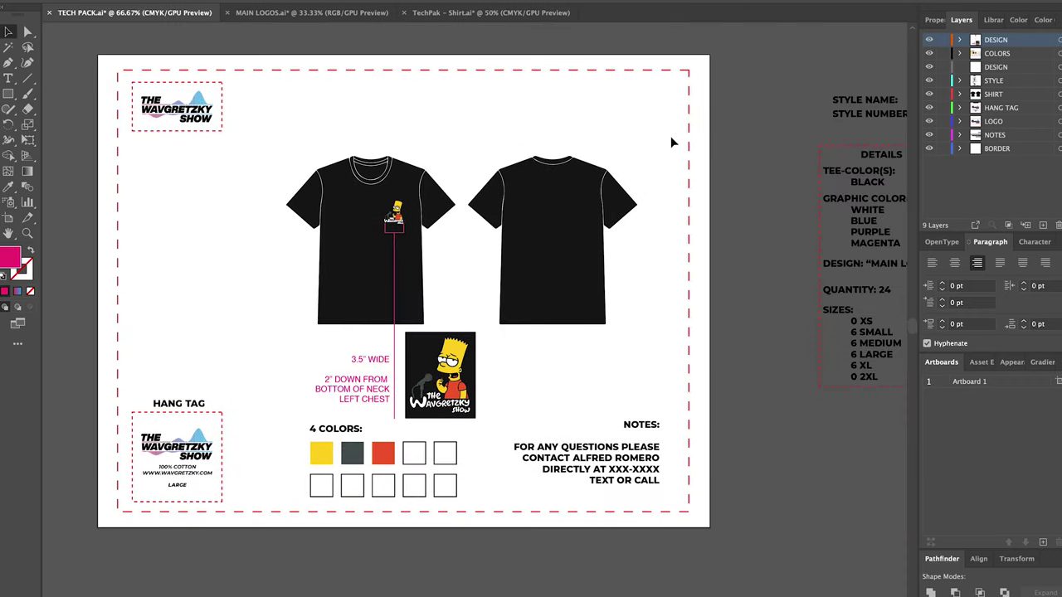
left_click(858, 107)
left_click_drag(264, 121, 269, 122)
Create FRONT and BACK labels from a copy of the STYLE NUMBER text and centre one above each shirt.
left_click_drag(467, 118, 471, 139)
key("t")
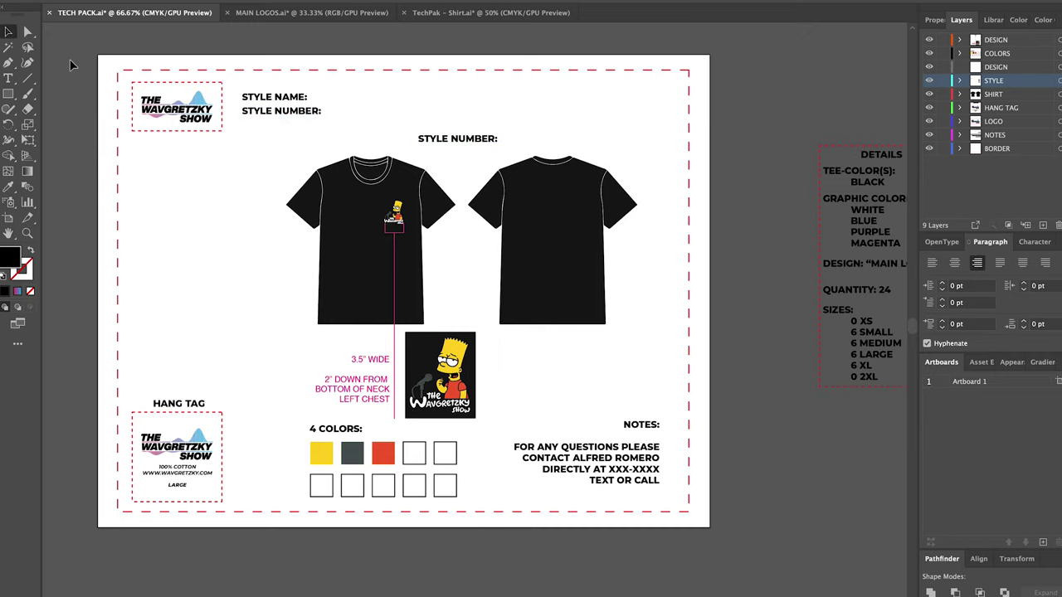
key("super+0")
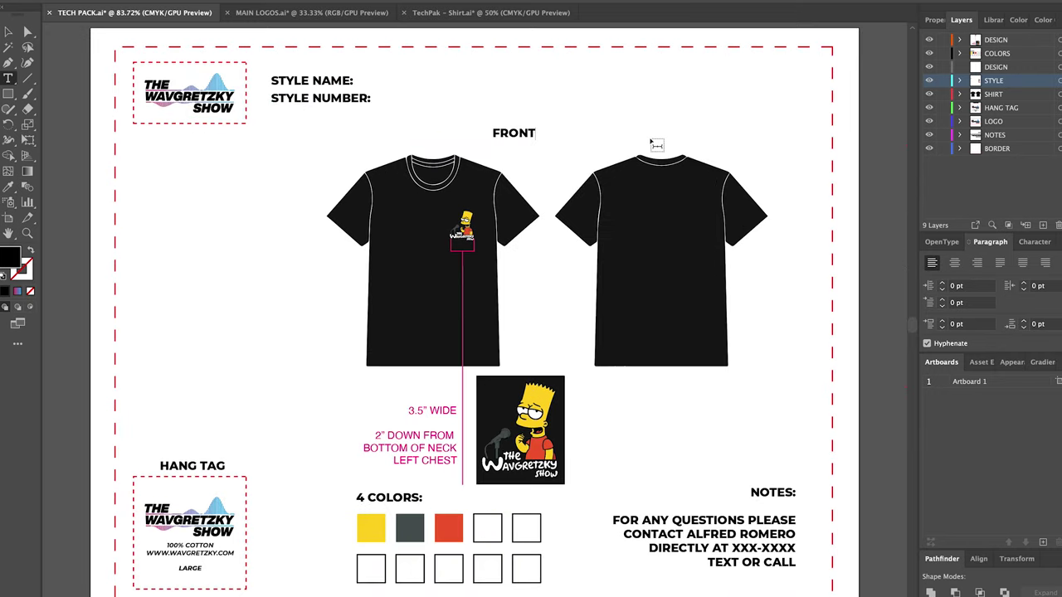
key("super+t")
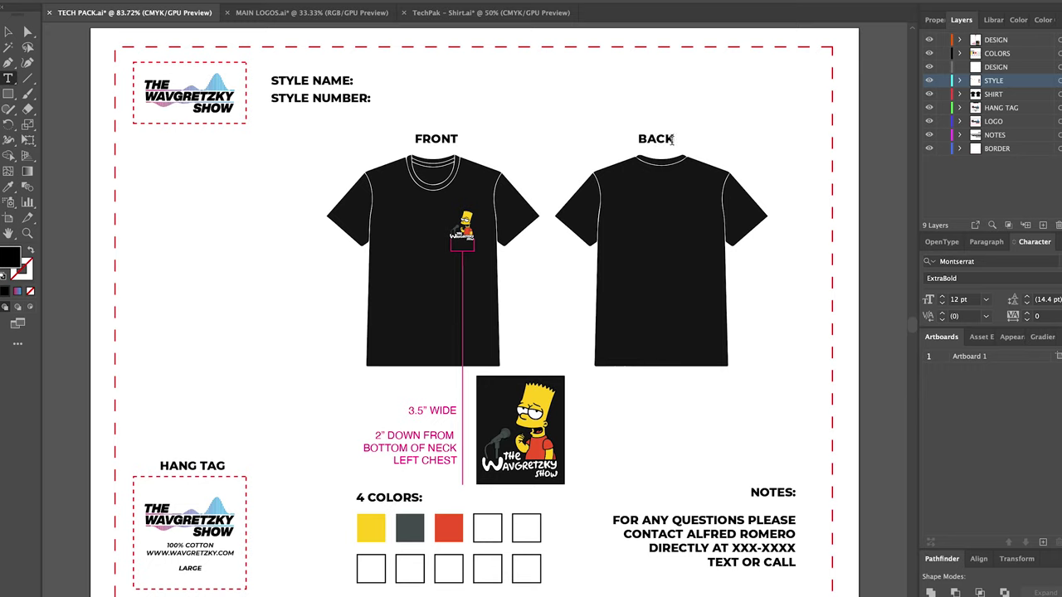
left_click(10, 31)
left_click_drag(662, 141, 668, 141)
left_click(746, 141)
Move the DETAILS block onto the artboard between the logo and the hang tag.
key("super+minus")
key("super+minus")
scroll(779, 403, "right", 3)
left_click(747, 311)
scroll(751, 256, "up", 1)
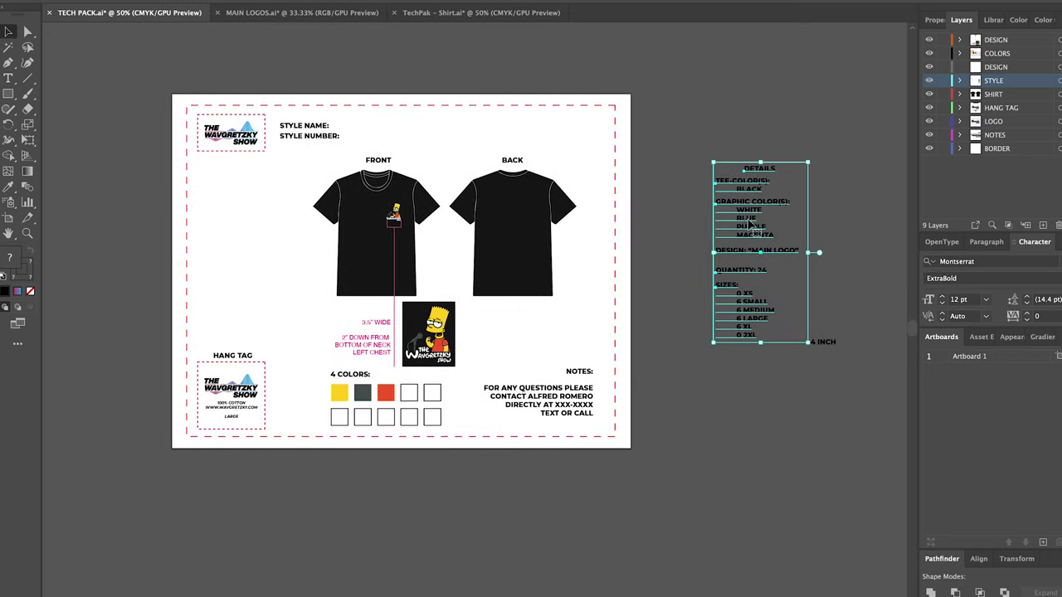
left_click_drag(748, 219, 230, 223)
key("super+plus")
key("super+plus")
In the DETAILS block, change the last three graphic colors to DARK GREY, ORANGE and YELLOW/GOLD, and the design to “BART LOGO”.
left_click(232, 223)
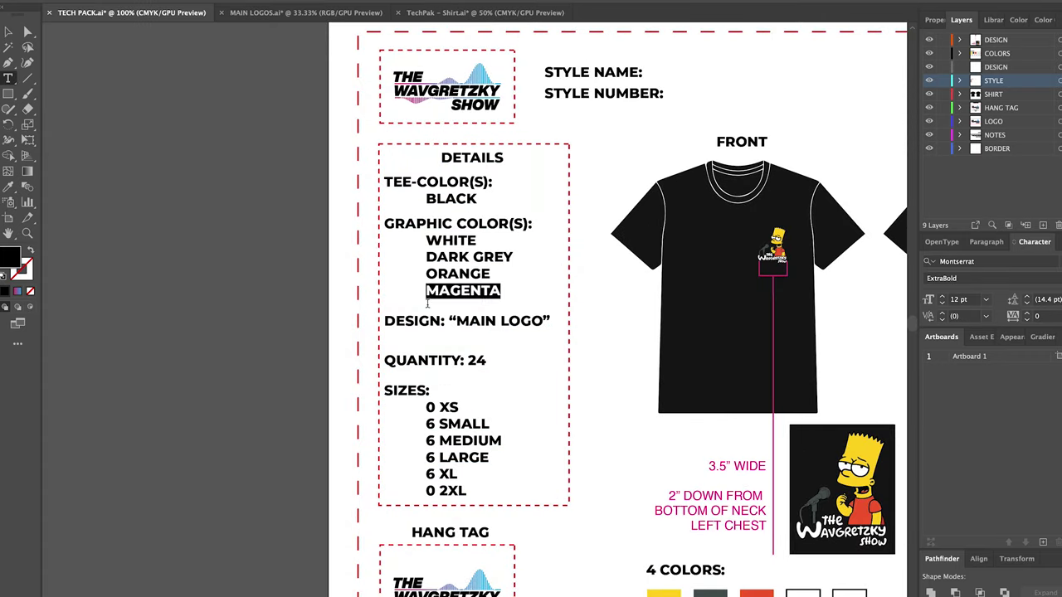
scroll(431, 326, "down", 2)
left_click_drag(444, 287, 537, 297)
type("BART LOGO")
scroll(486, 339, "down", 2)
scroll(488, 340, "right", 2)
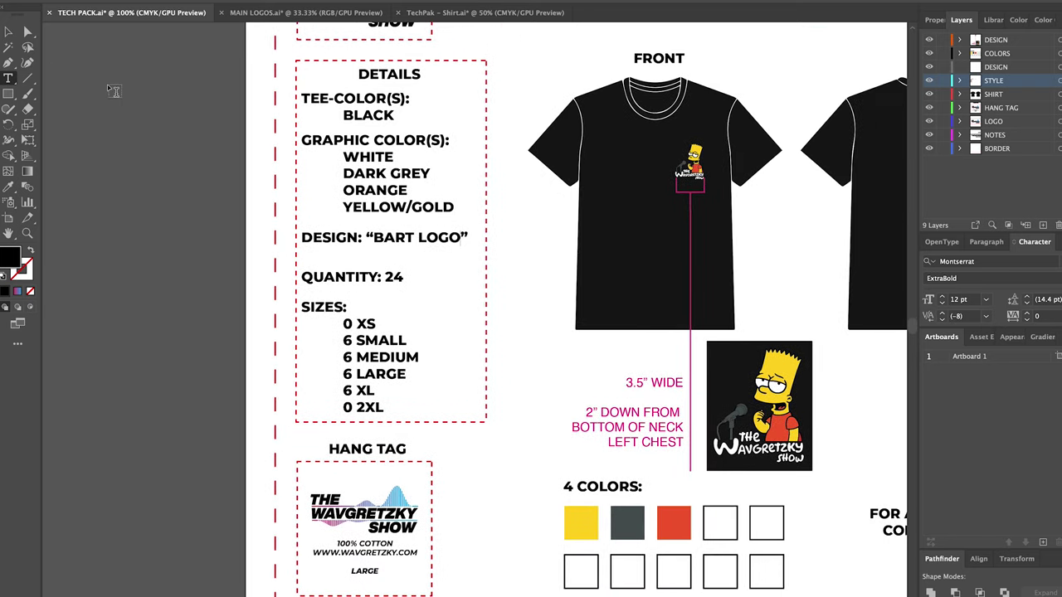
left_click(8, 31)
left_click(191, 140)
Enter NEXT LEVEL APPAREL as the style name and 3600A as the style number.
scroll(303, 214, "right", 8)
scroll(304, 214, "up", 1)
scroll(303, 212, "down", 2)
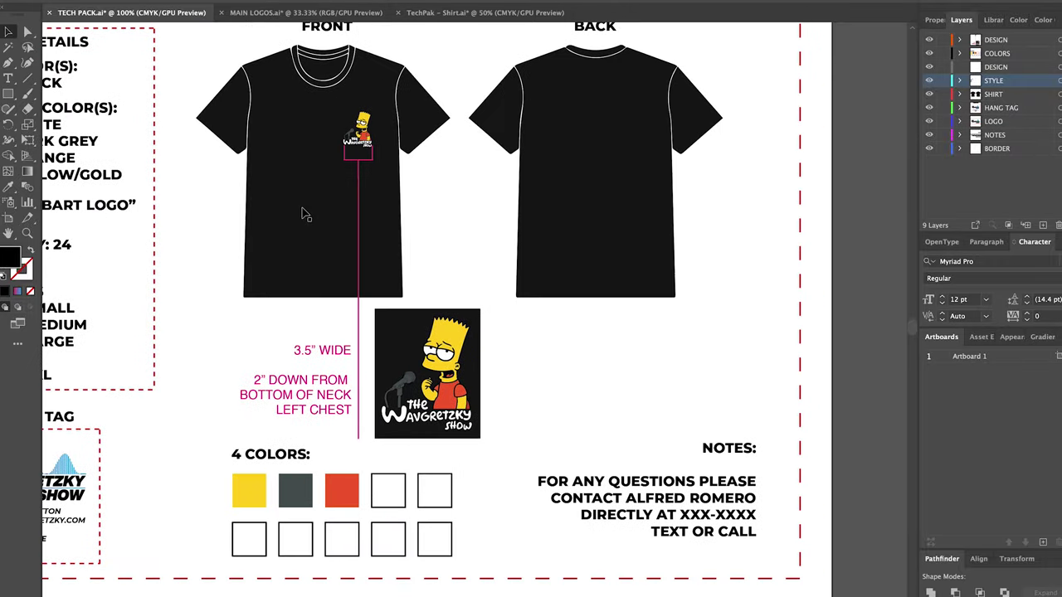
scroll(305, 214, "up", 4)
scroll(305, 214, "left", 4)
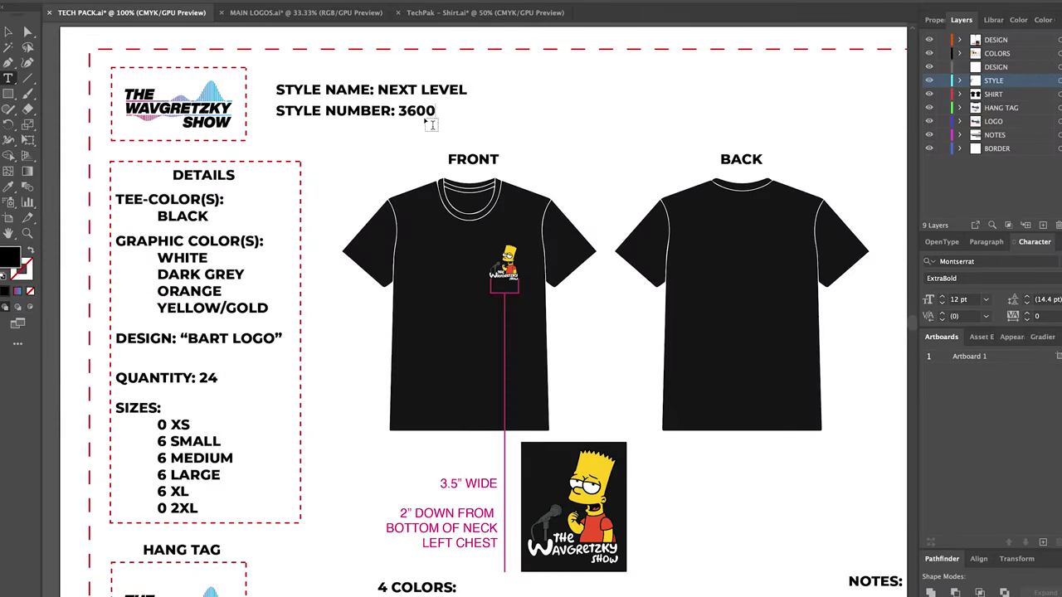
left_click(208, 584)
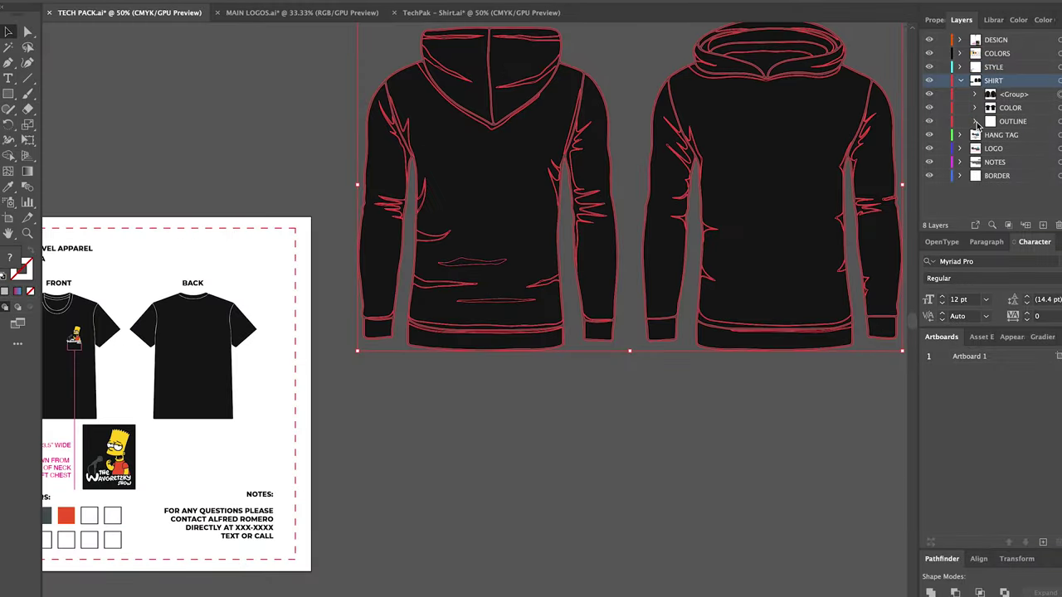
With the COLOR sublayer locked, ungroup the hoodie outlines and move the left hoodie's outline to the far side of the right hoodie.
left_click(942, 107)
right_click(688, 147)
key("Escape")
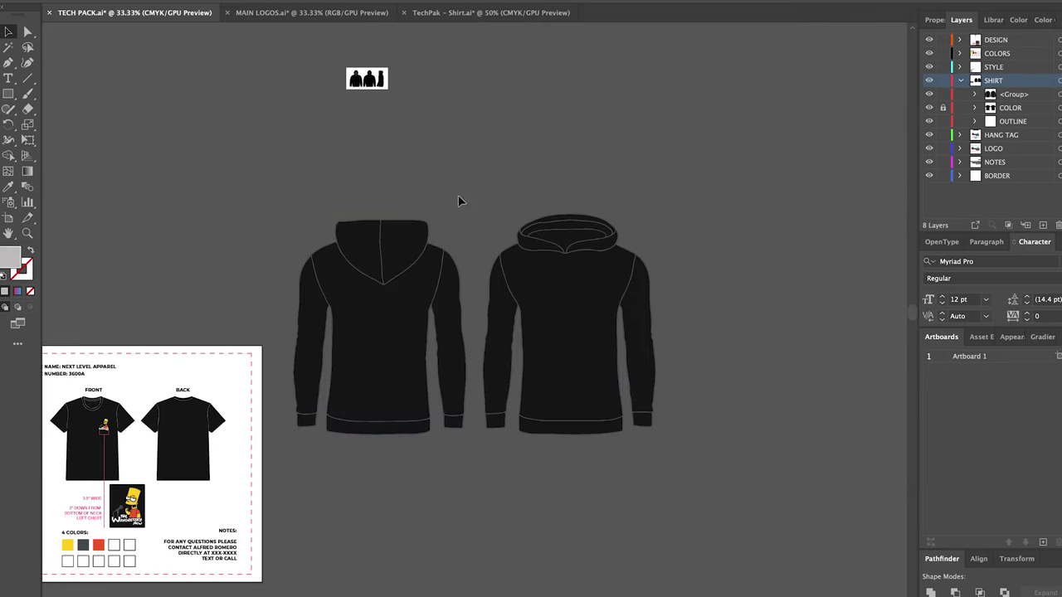
left_click(335, 237)
left_click(458, 457)
left_click_drag(400, 410, 787, 414)
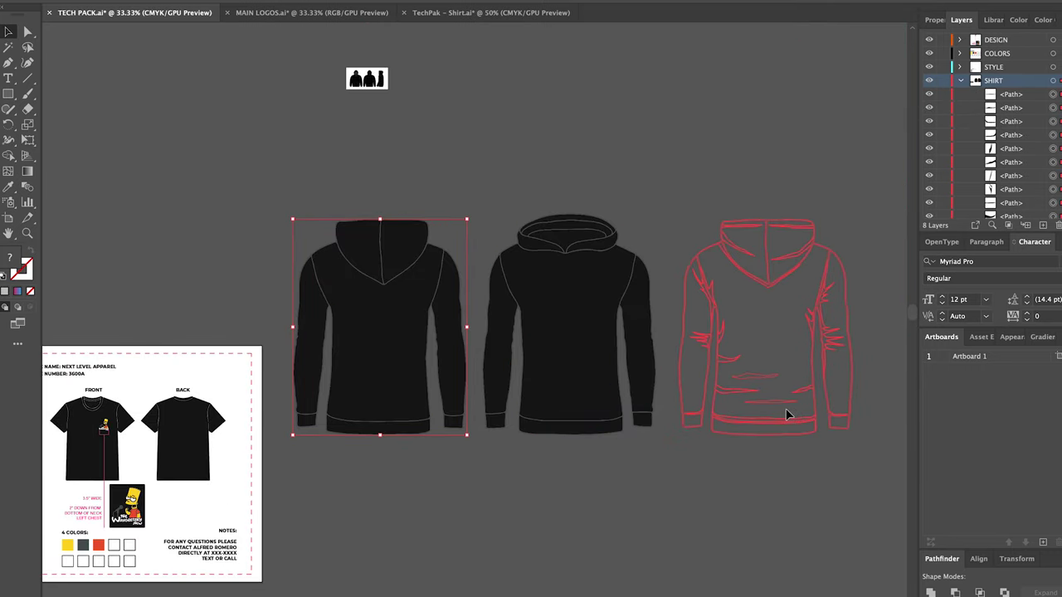
Group the front and back hoodies into one object and delete the small leftover hoodie artwork above them.
left_click_drag(892, 506, 464, 184)
key("super+g")
left_click(366, 78)
key("Delete")
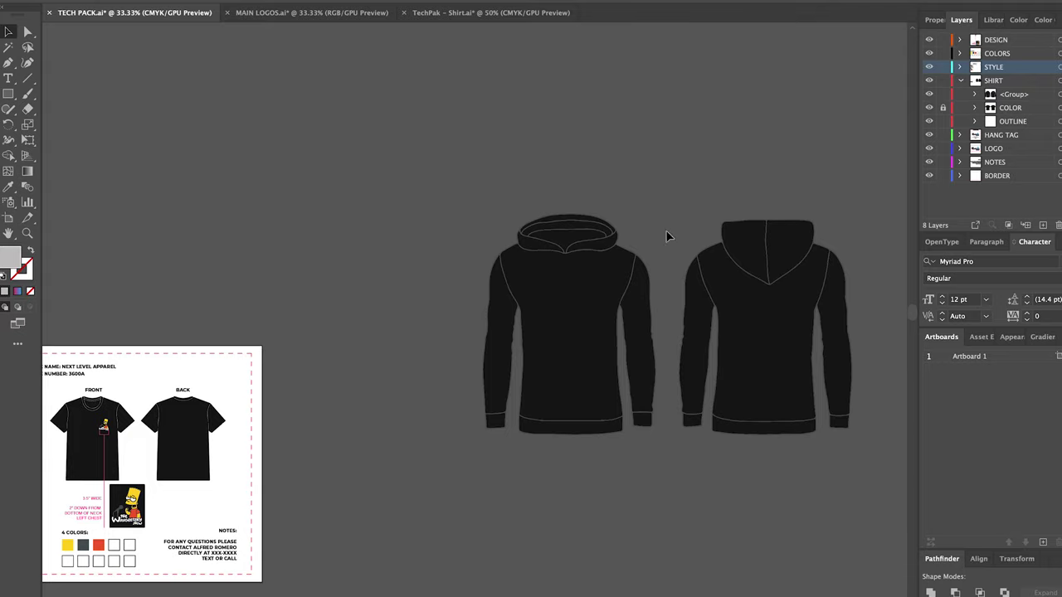
Move the hoodie group onto the artboard over the T-shirts and scale it proportionally to fit beneath the FRONT and BACK labels.
left_click_drag(775, 273, 354, 325)
left_click_drag(432, 265, 205, 401, "shift")
key("super+=")
key("super+=")
key("super+=")
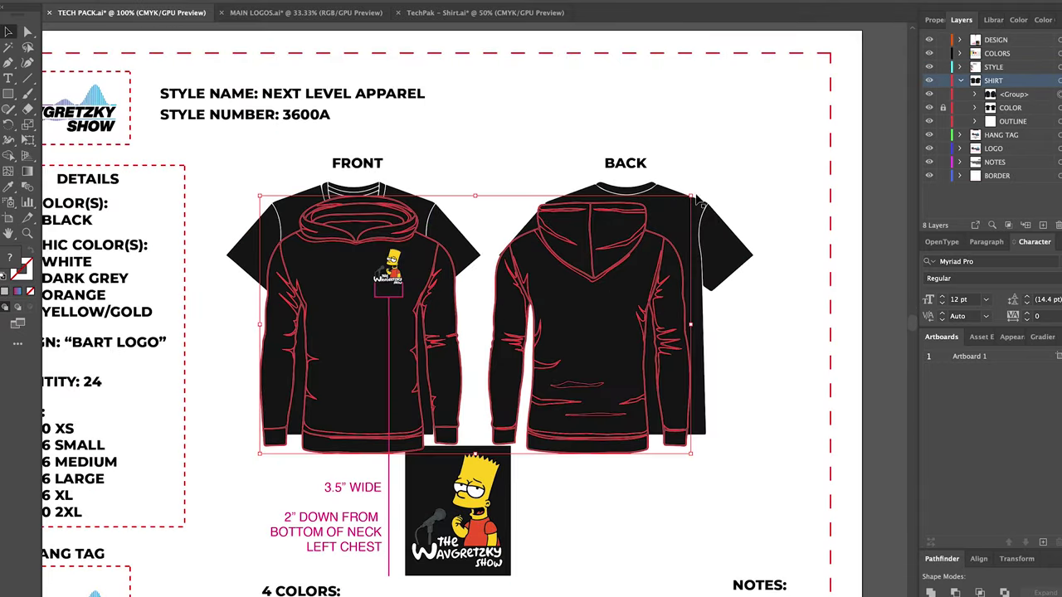
left_click_drag(697, 199, 720, 170)
left_click_drag(615, 255, 610, 236)
left_click_drag(254, 160, 248, 157)
left_click_drag(504, 258, 506, 270)
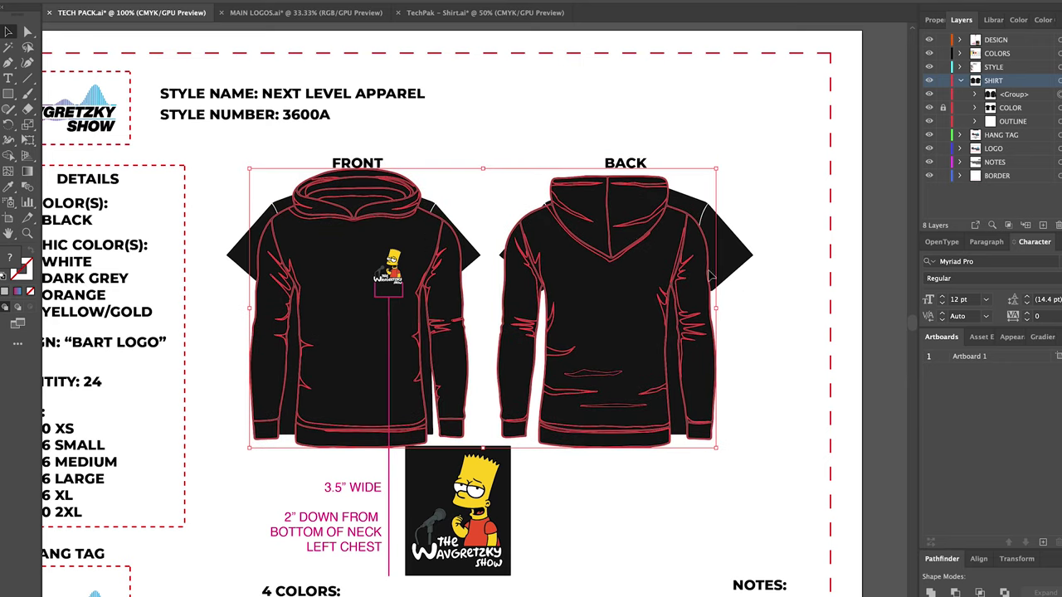
Hide the COLOR sublayer of the SHIRT layer so the T-shirts no longer show behind the hoodies.
left_click(942, 97)
left_click(929, 109)
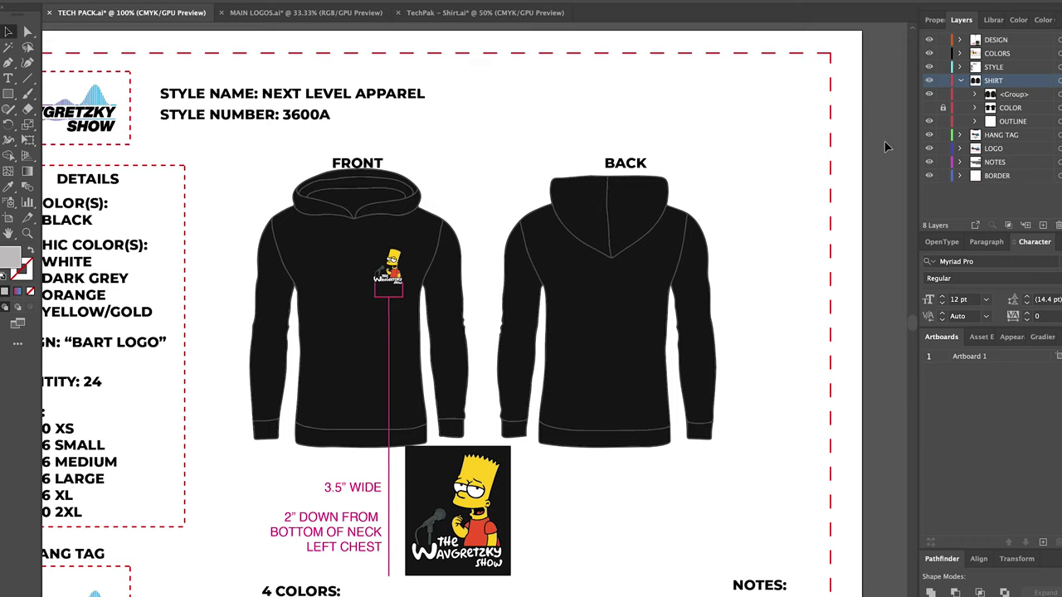
scroll(739, 218, "left", 3)
scroll(739, 218, "down", 2)
key("ctrl+minus")
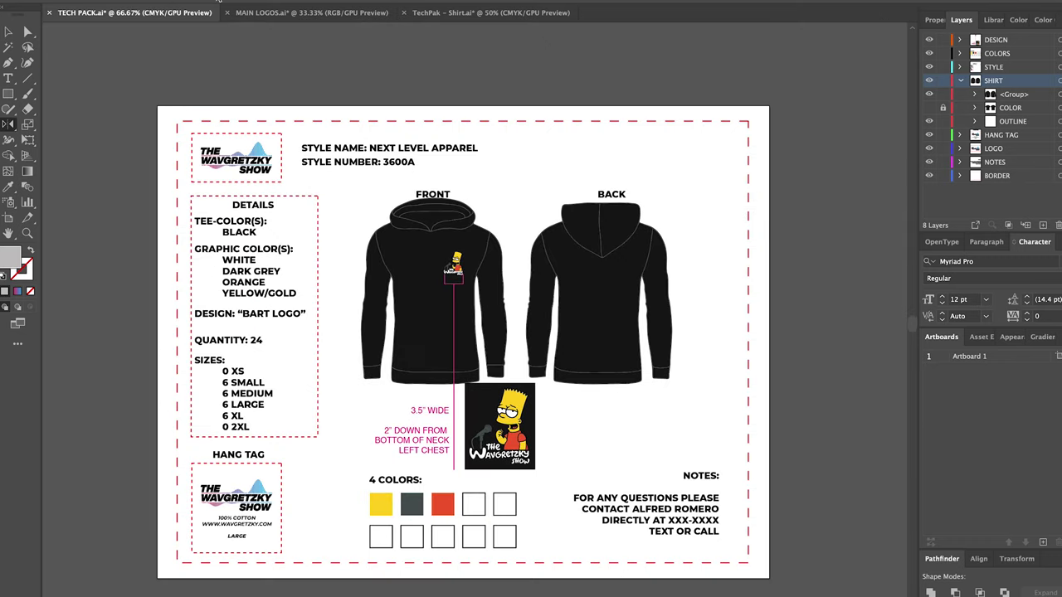
key("ctrl+plus")
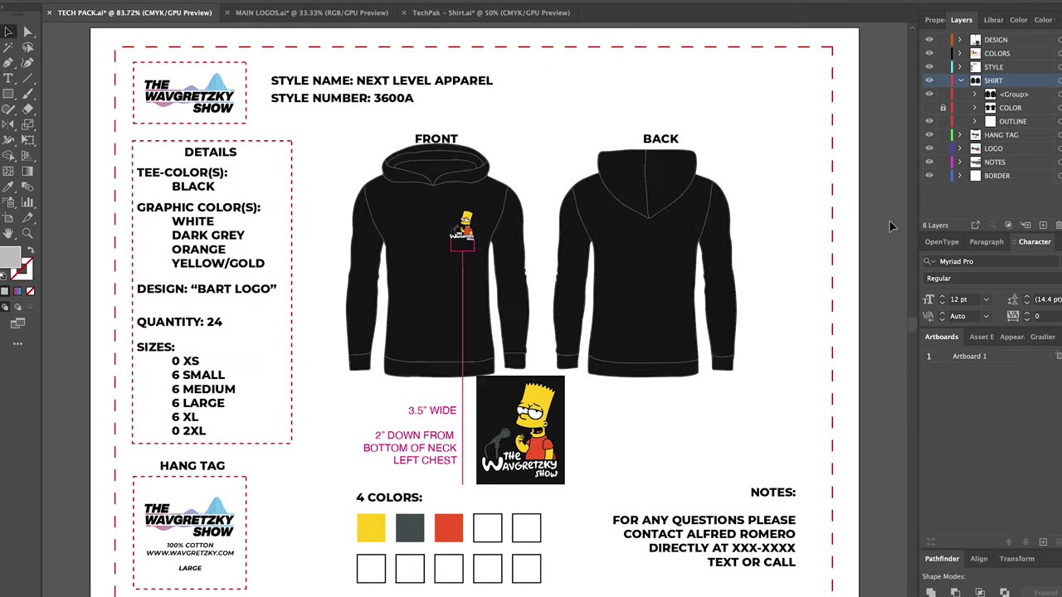
Switch the SHIRT layer from hoodies to T-shirts by hiding the hoodie group and showing the COLOR sublayer.
left_click(929, 95)
left_click(929, 108)
left_click(929, 108)
left_click(929, 94)
left_click(929, 95)
left_click(929, 108)
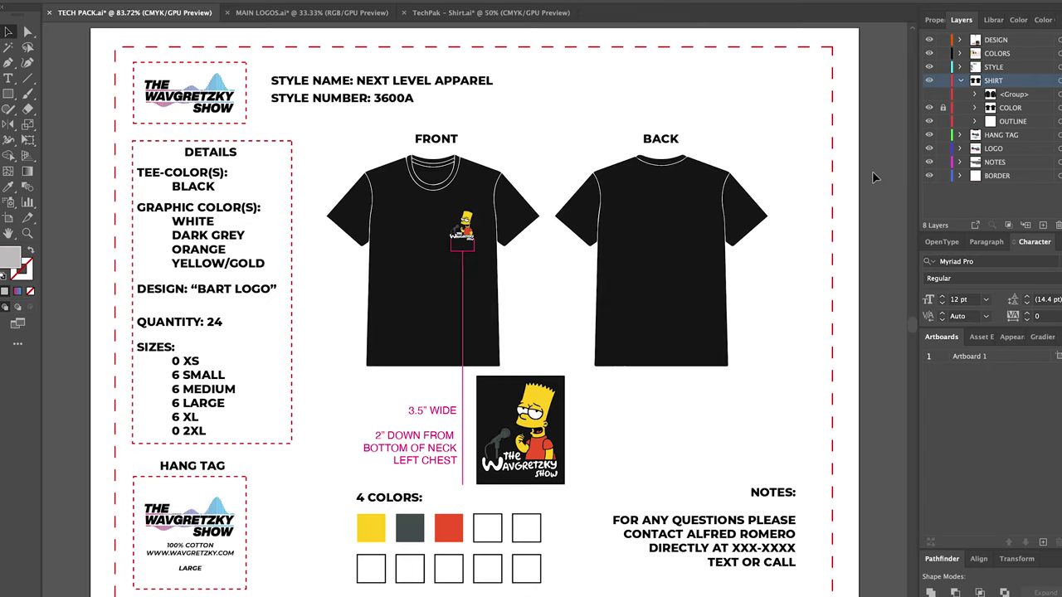